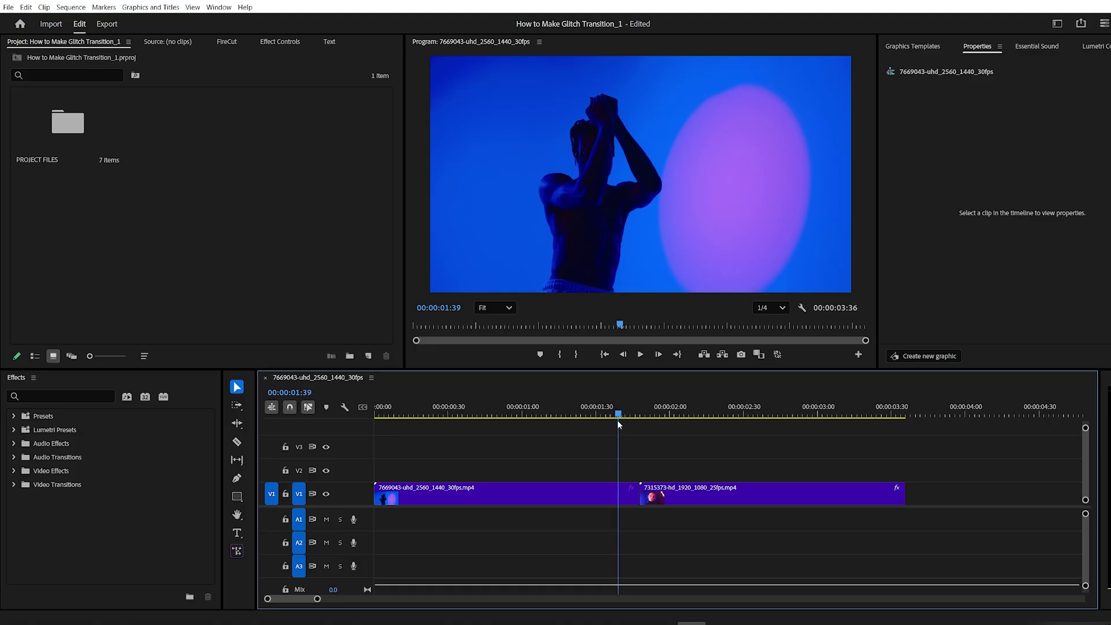
# Create a 2560 × 1440, 60 fps adjustment layer and place it on track V2 over the cut between the two clips
pyautogui.moveTo(615, 422); pyautogui.dragTo(641, 424)
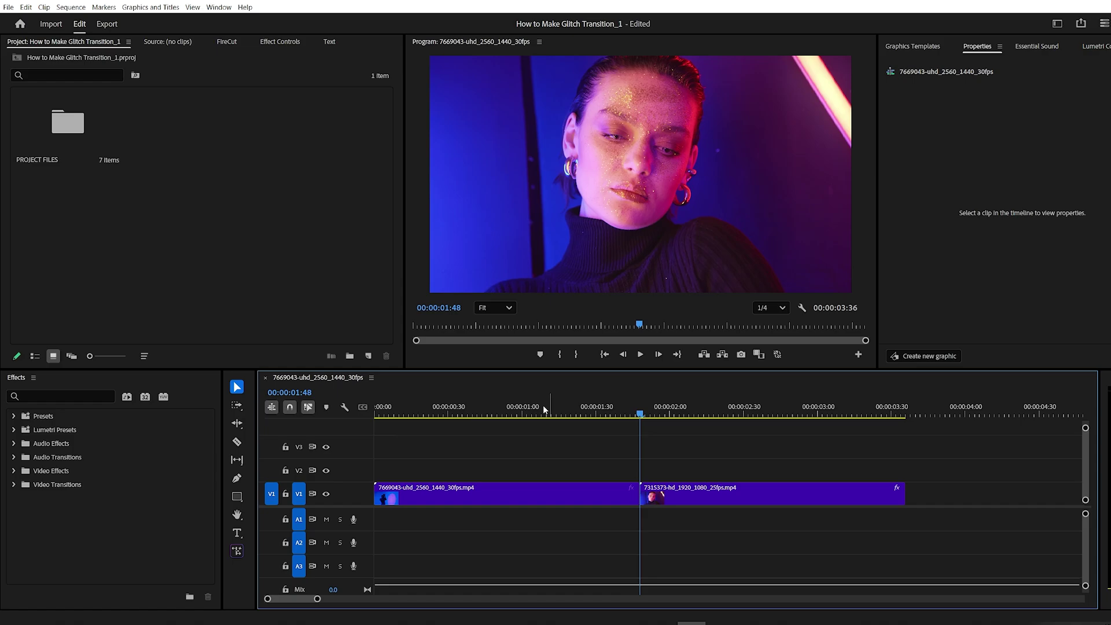
pyautogui.rightClick(240, 202)
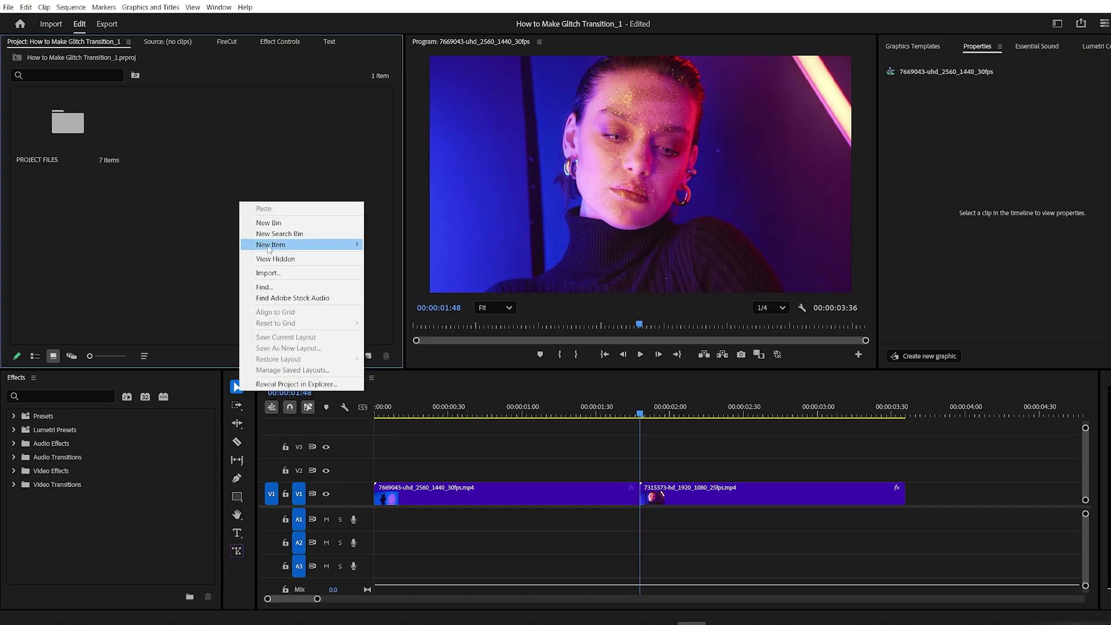
pyautogui.moveTo(268, 246)
pyautogui.click(405, 277)
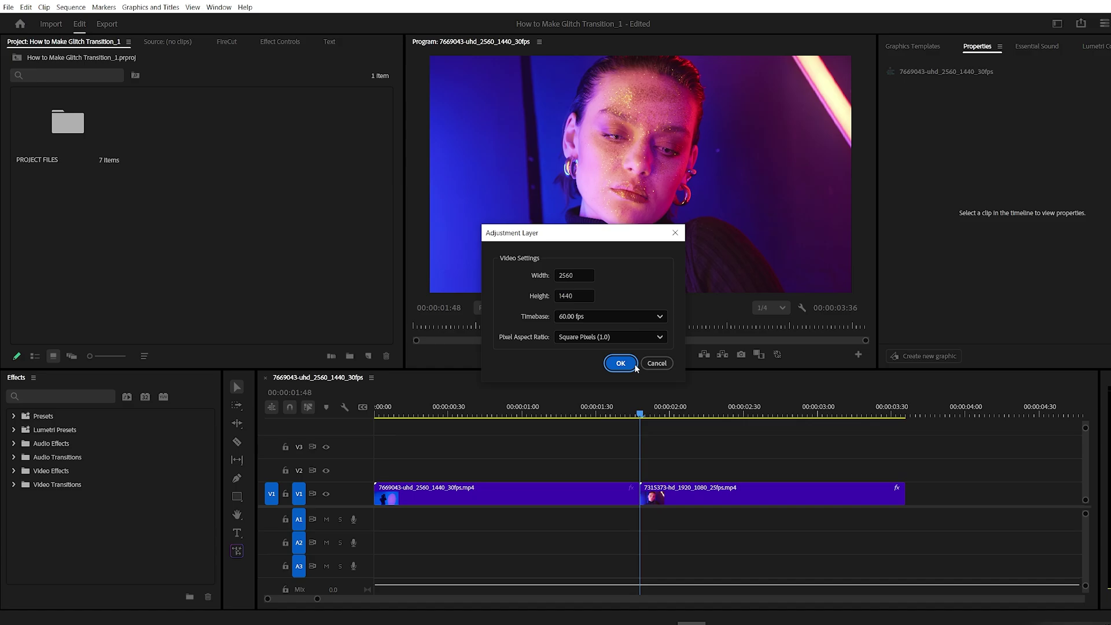
pyautogui.click(620, 362)
pyautogui.moveTo(186, 135); pyautogui.dragTo(553, 470)
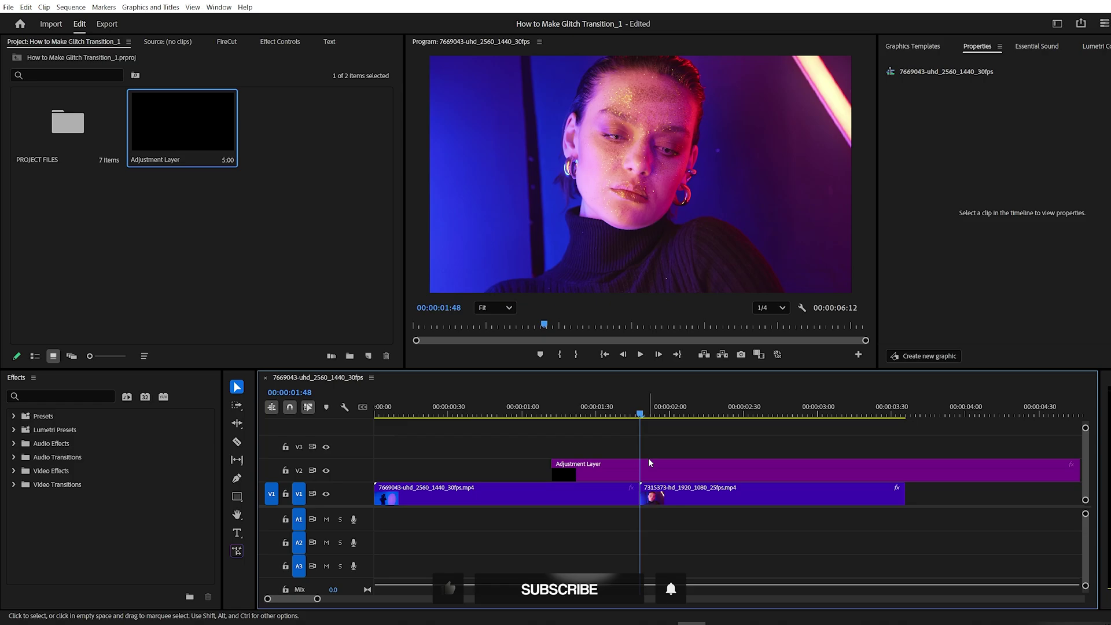
# Split the adjustment layer before the cut, at 00:00:01:33
pyautogui.press('Left')
pyautogui.press('Left')
pyautogui.press('Left')
pyautogui.press('Left')
pyautogui.press('Left')
pyautogui.press('Left')
pyautogui.press('Left')
pyautogui.press('Left')
pyautogui.press('Left')
pyautogui.press('Left')
pyautogui.press('Left')
pyautogui.press('Left')
pyautogui.press('Left')
pyautogui.press('Left')
pyautogui.press('Left')
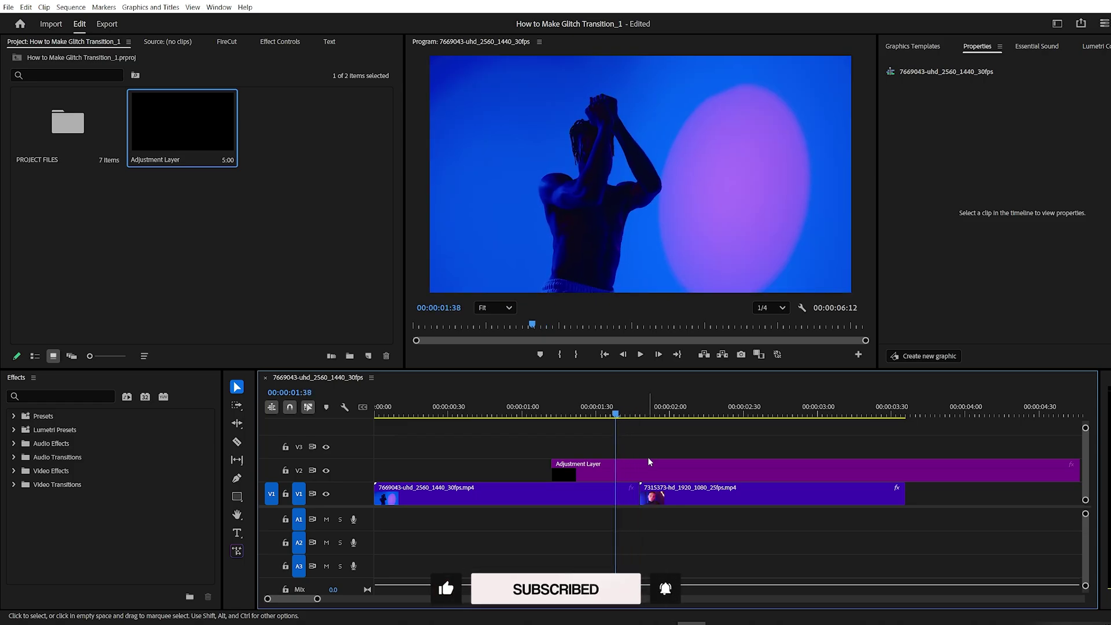
pyautogui.click(649, 461)
pyautogui.hotkey('ctrl', 'k')
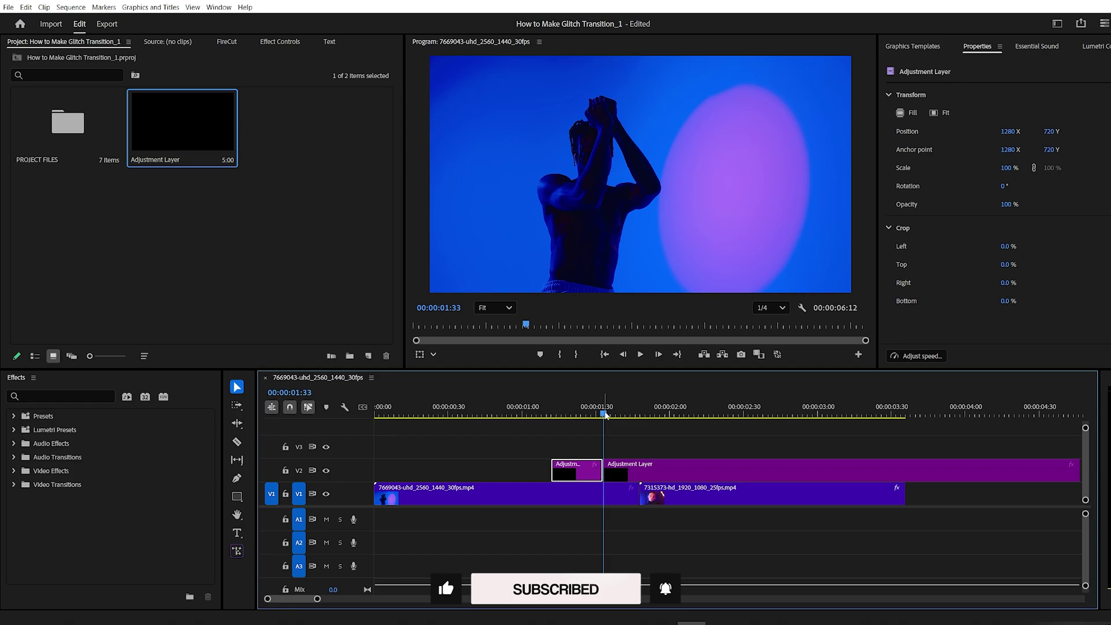
# Split the longer adjustment layer piece after the cut, at 00:00:02:03
pyautogui.click(620, 415)
pyautogui.press('Right')
pyautogui.press('Right')
pyautogui.press('Right')
pyautogui.press('Right')
pyautogui.press('Right')
pyautogui.press('Right')
pyautogui.press('Right')
pyautogui.press('Right')
pyautogui.press('Right')
pyautogui.press('Right')
pyautogui.press('Right')
pyautogui.press('Right')
pyautogui.press('Right')
pyautogui.press('Right')
pyautogui.press('Right')
pyautogui.press('Right')
pyautogui.press('Right')
pyautogui.press('Right')
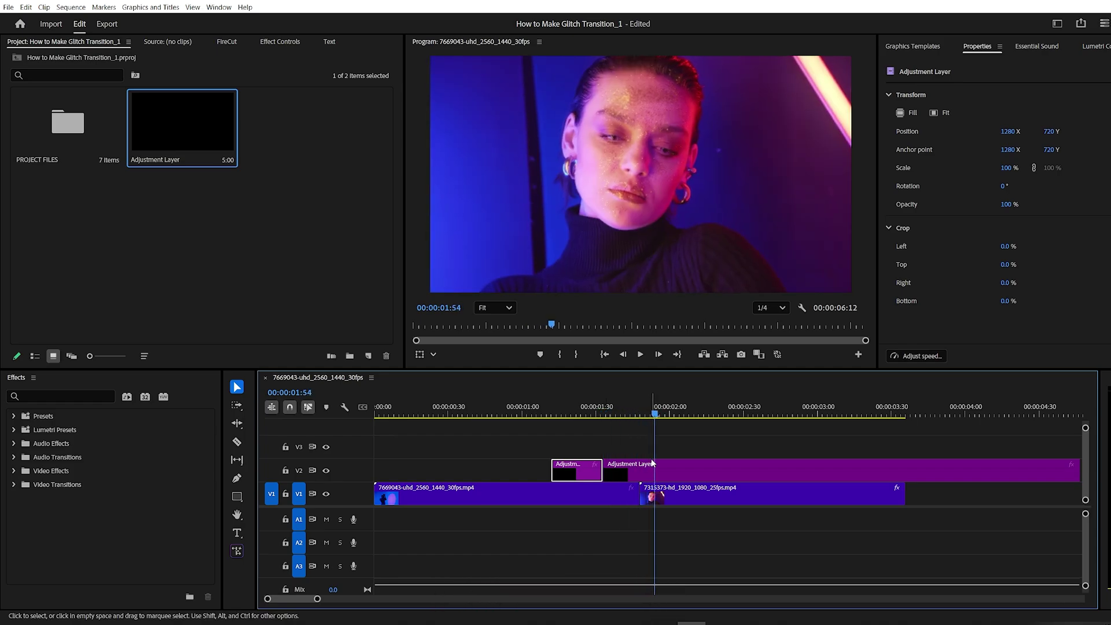
pyautogui.press('Right')
pyautogui.press('Right')
pyautogui.press('Right')
pyautogui.press('Right')
pyautogui.press('Right')
pyautogui.press('Right')
pyautogui.click(692, 466)
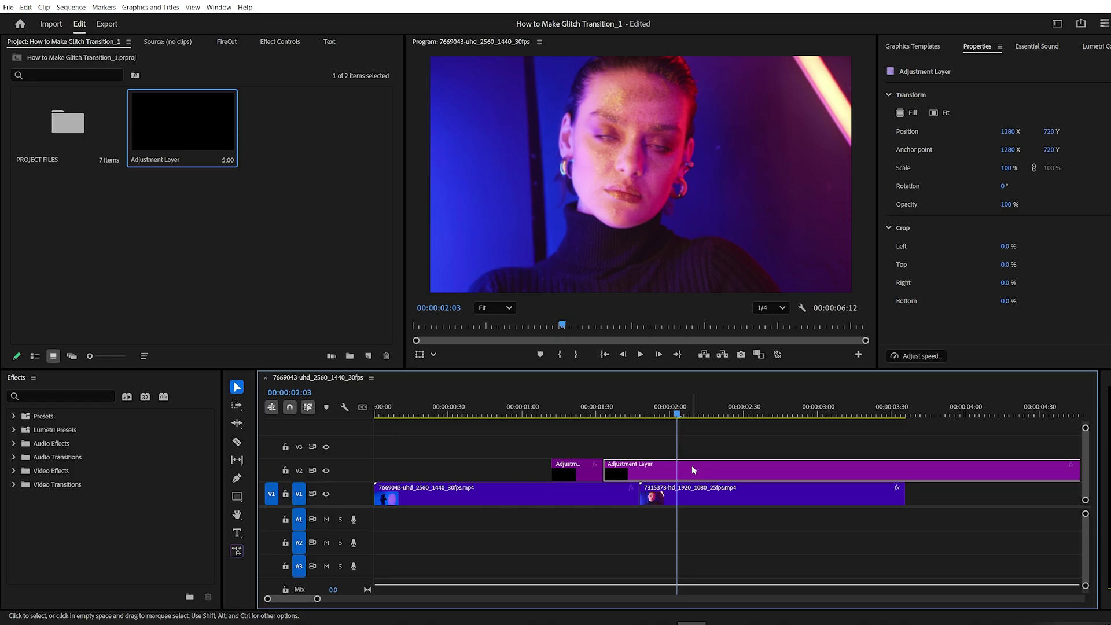
pyautogui.hotkey('ctrl', 'k')
# Delete the outer adjustment layer pieces, keeping only the middle segment over the cut
pyautogui.click(717, 468)
pyautogui.press('Delete')
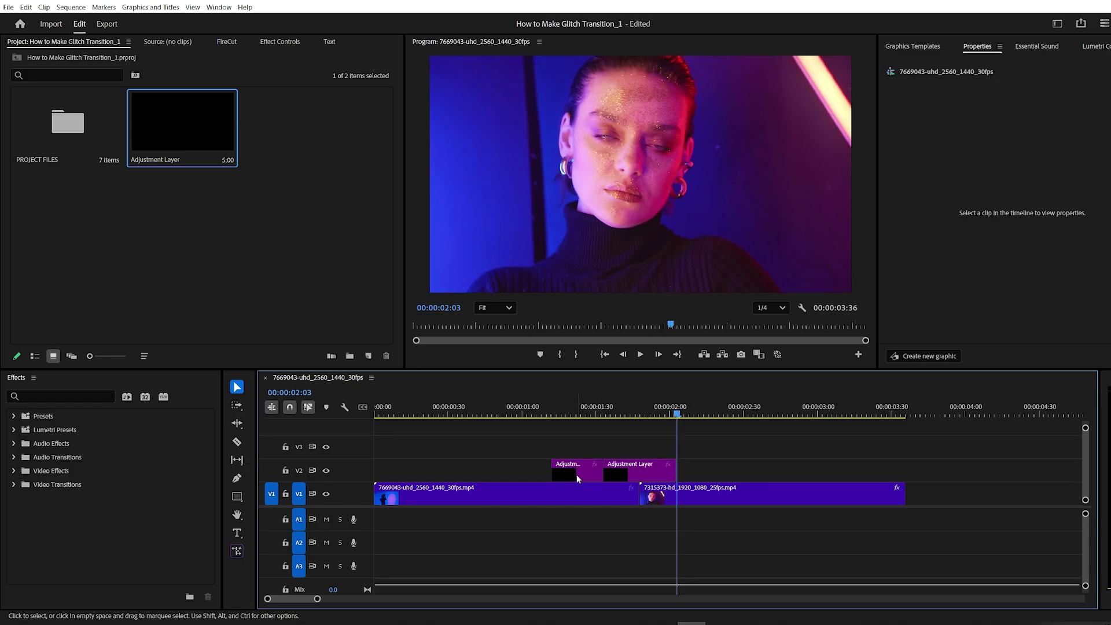
pyautogui.click(567, 475)
pyautogui.press('Delete')
# Apply the VR Digital Glitch effect to the remaining adjustment layer, with the playhead on the cut and its effect settings open
pyautogui.click(629, 470)
pyautogui.press('Up')
pyautogui.hotkey('shift', '5')
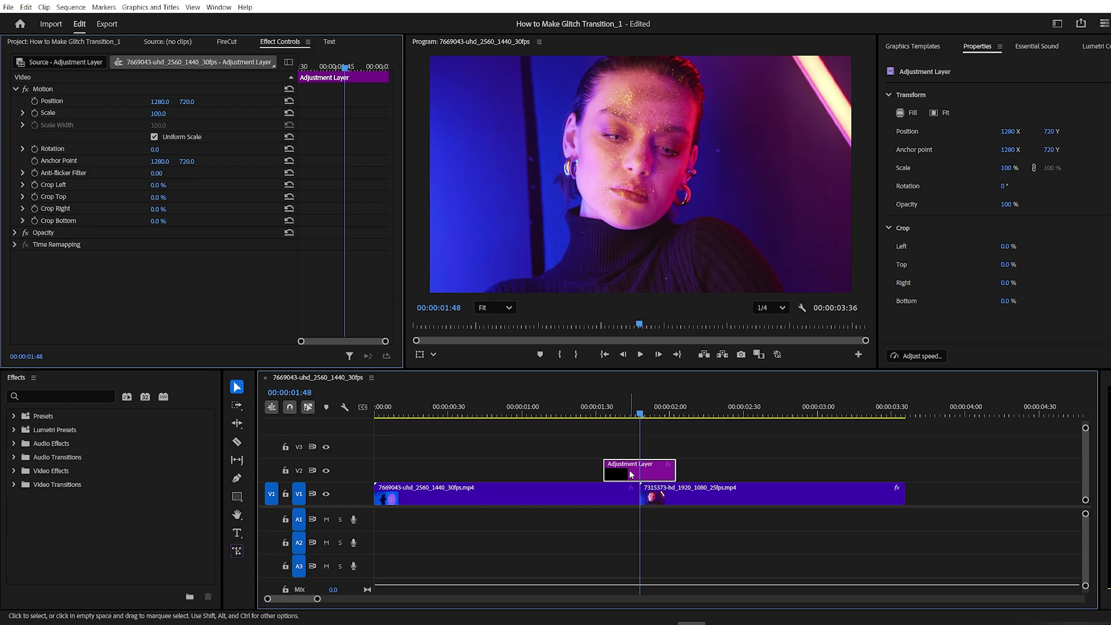
pyautogui.click(41, 396)
pyautogui.write('vr di')
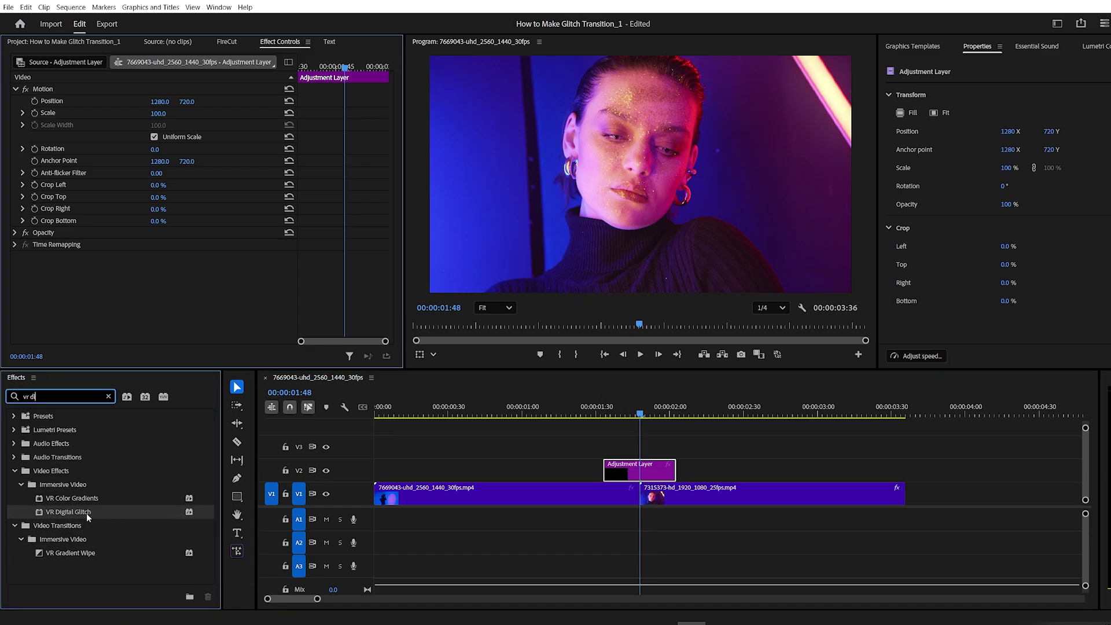
pyautogui.moveTo(85, 513); pyautogui.dragTo(638, 475)
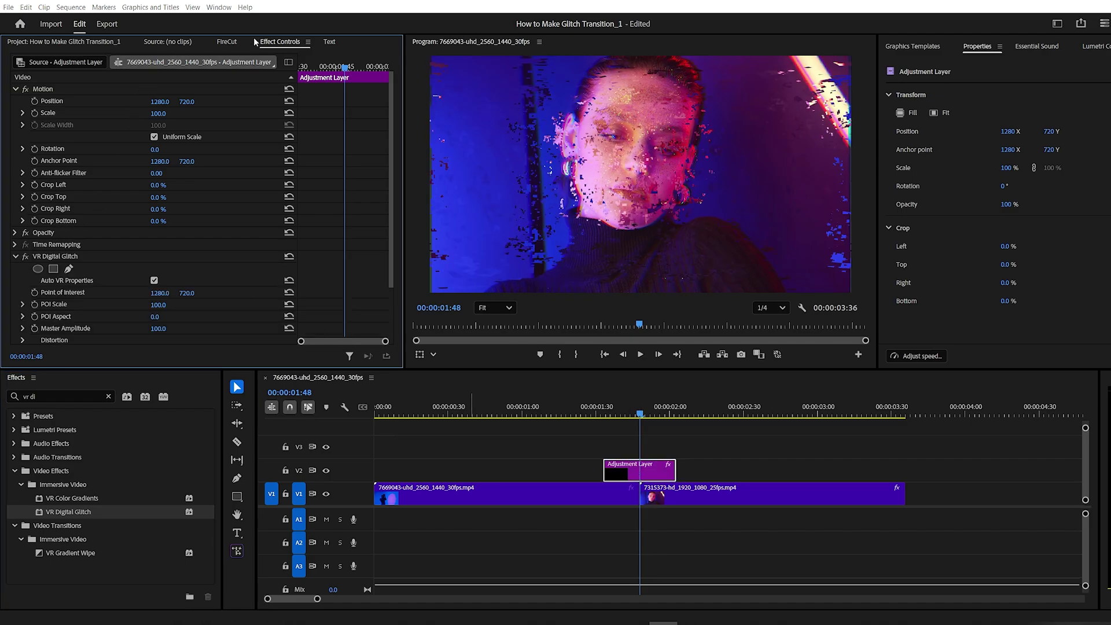
# In VR Digital Glitch, set Color Distortion to 100, Geometry Distortion X to 79 and Distortion Evolution to 103°
pyautogui.scroll(-2, 137, 224)
pyautogui.click(23, 295)
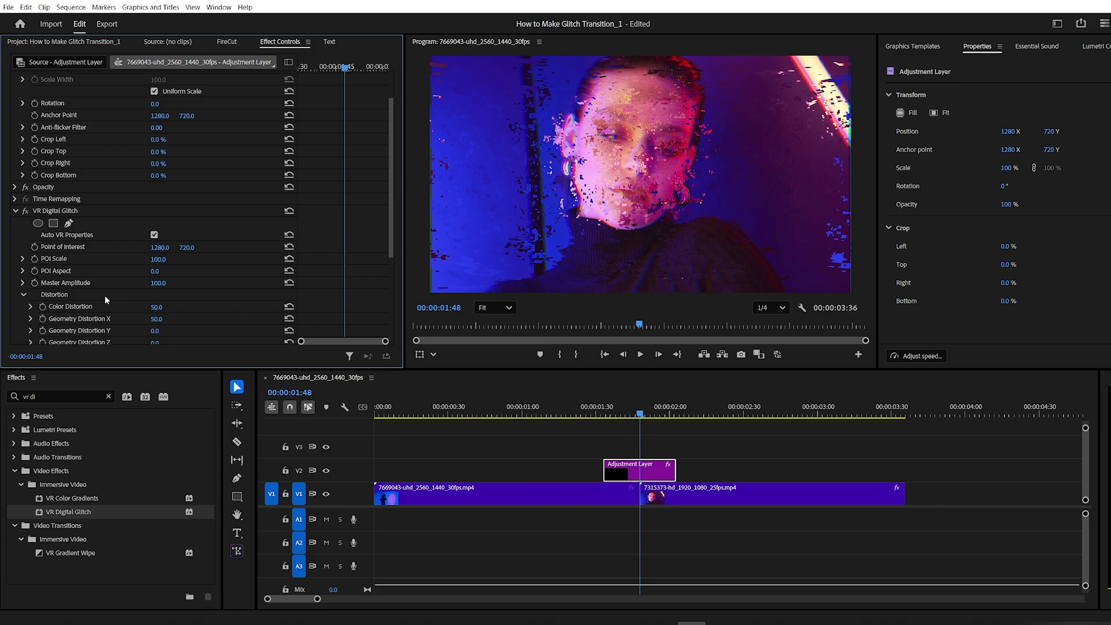
pyautogui.scroll(-2, 137, 298)
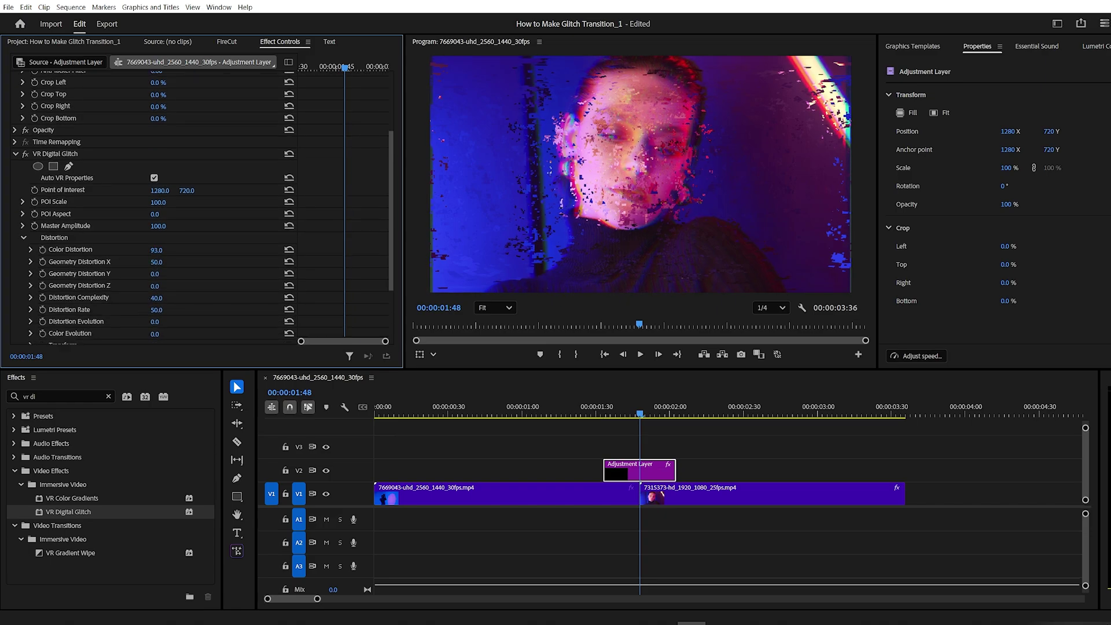
pyautogui.moveTo(157, 262); pyautogui.dragTo(173, 262)
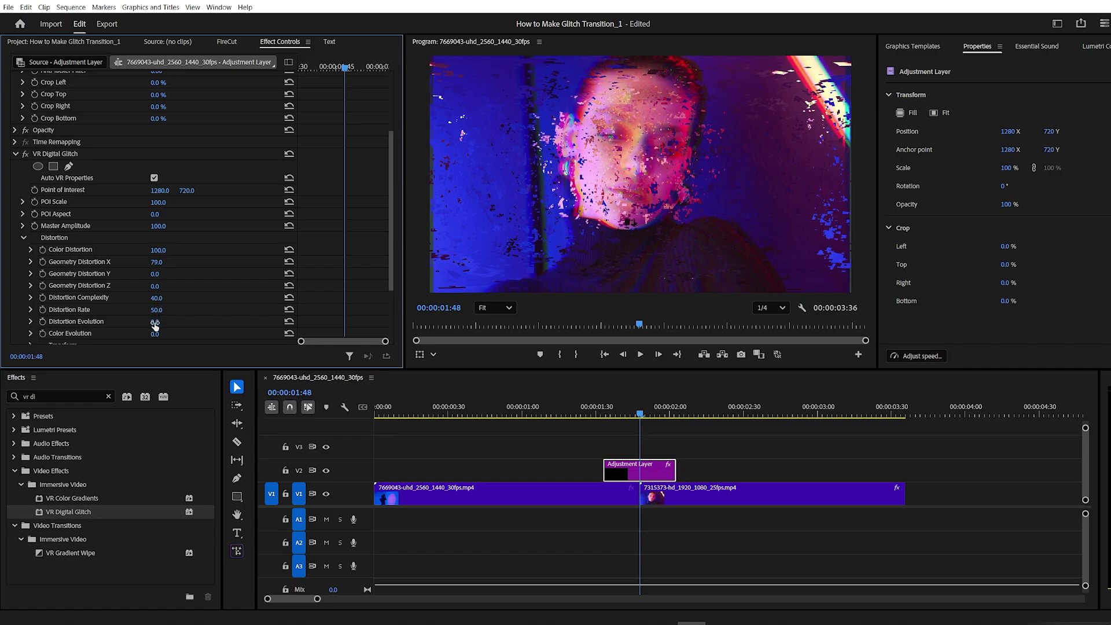
pyautogui.moveTo(154, 322); pyautogui.dragTo(165, 323)
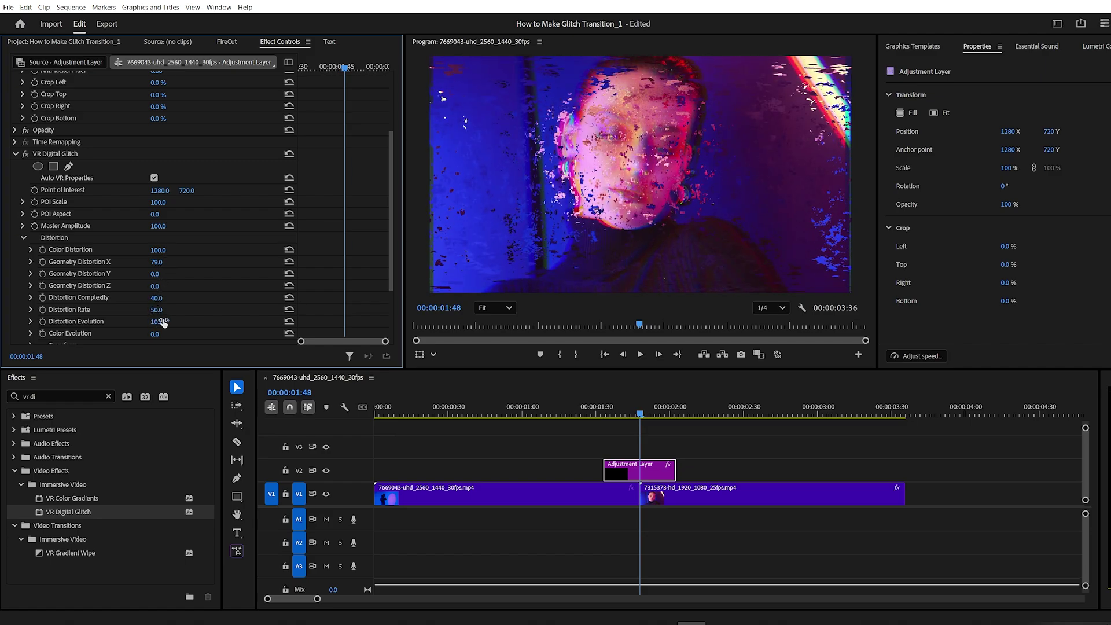
# Apply Strobe Light to the adjustment layer with a black strobe color and Blend With Original at 60%
pyautogui.click(68, 394)
pyautogui.write('strob')
pyautogui.moveTo(56, 498); pyautogui.dragTo(631, 469)
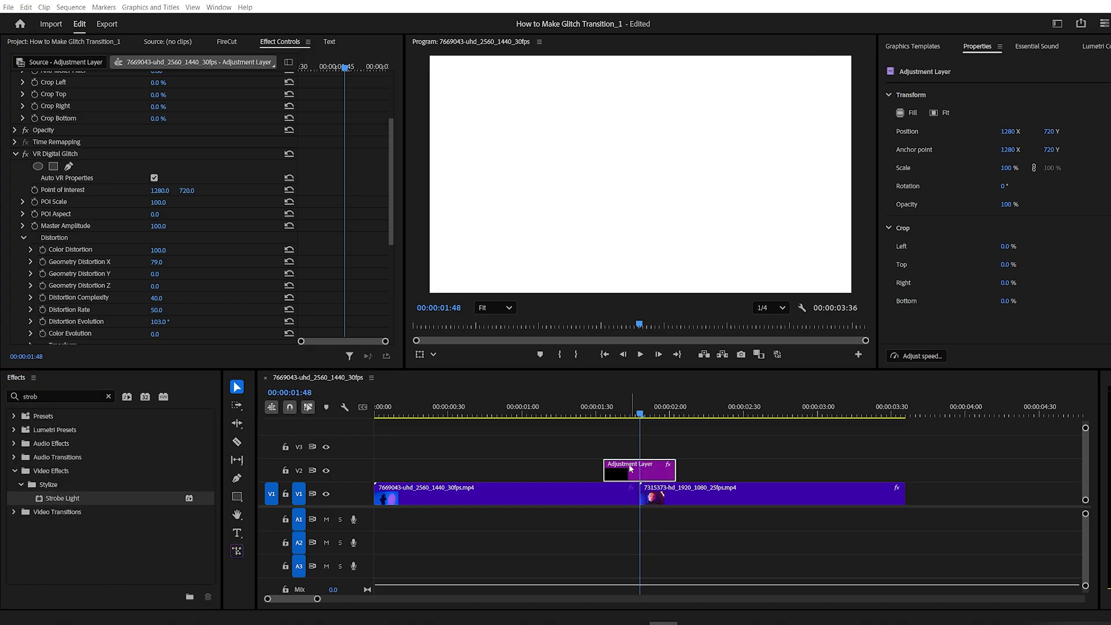
pyautogui.scroll(-5, 259, 266)
pyautogui.click(157, 247)
pyautogui.moveTo(485, 251); pyautogui.dragTo(444, 372)
pyautogui.click(662, 396)
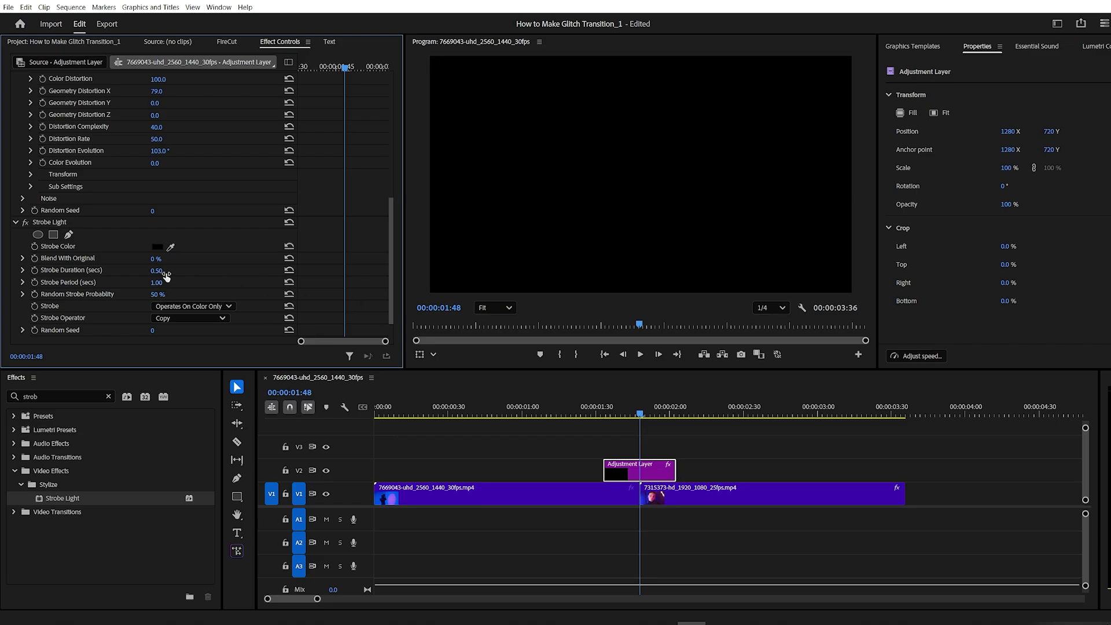
pyautogui.moveTo(155, 259); pyautogui.dragTo(206, 259)
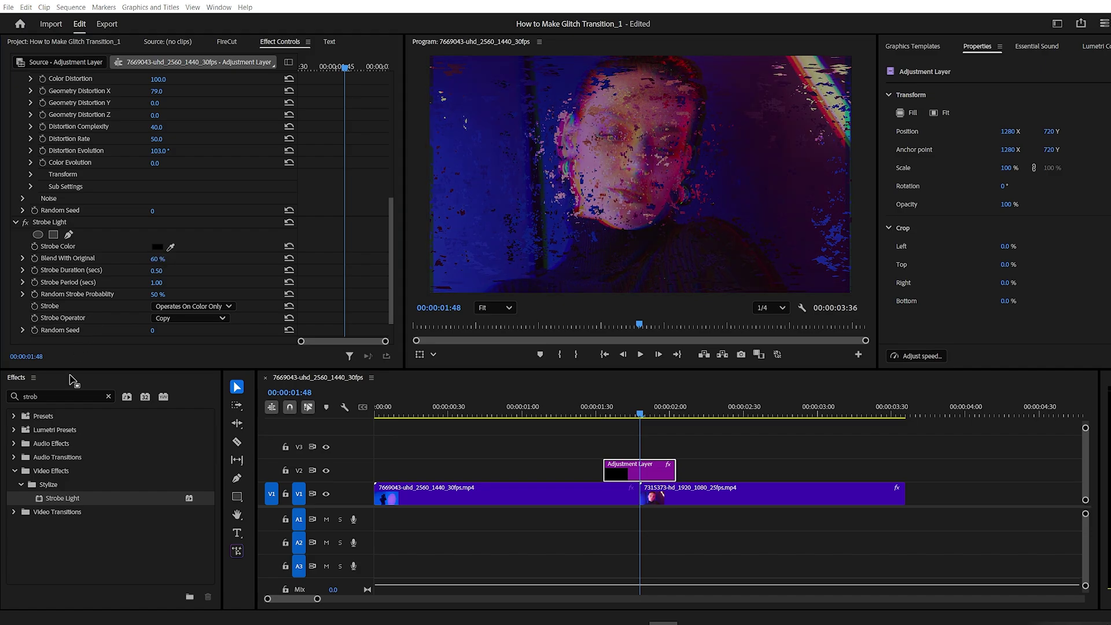
# Apply VR Chromatic Aberrations to the adjustment layer and adjust its red aberration
pyautogui.click(65, 395)
pyautogui.write('vr c')
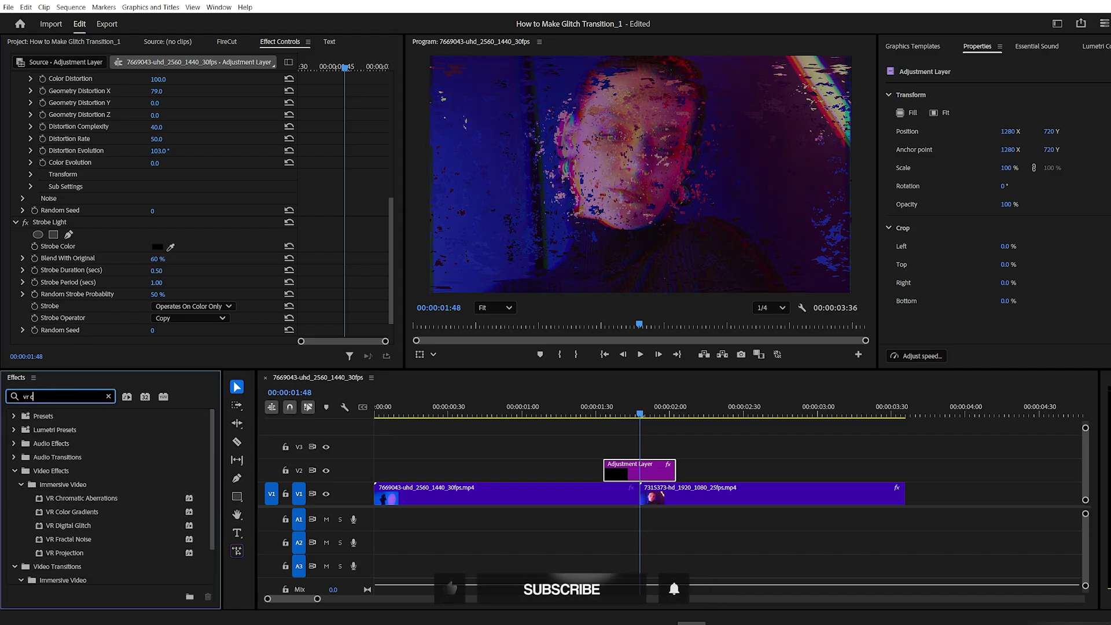
pyautogui.press('BackSpace')
pyautogui.write('ch')
pyautogui.moveTo(81, 498); pyautogui.dragTo(642, 475)
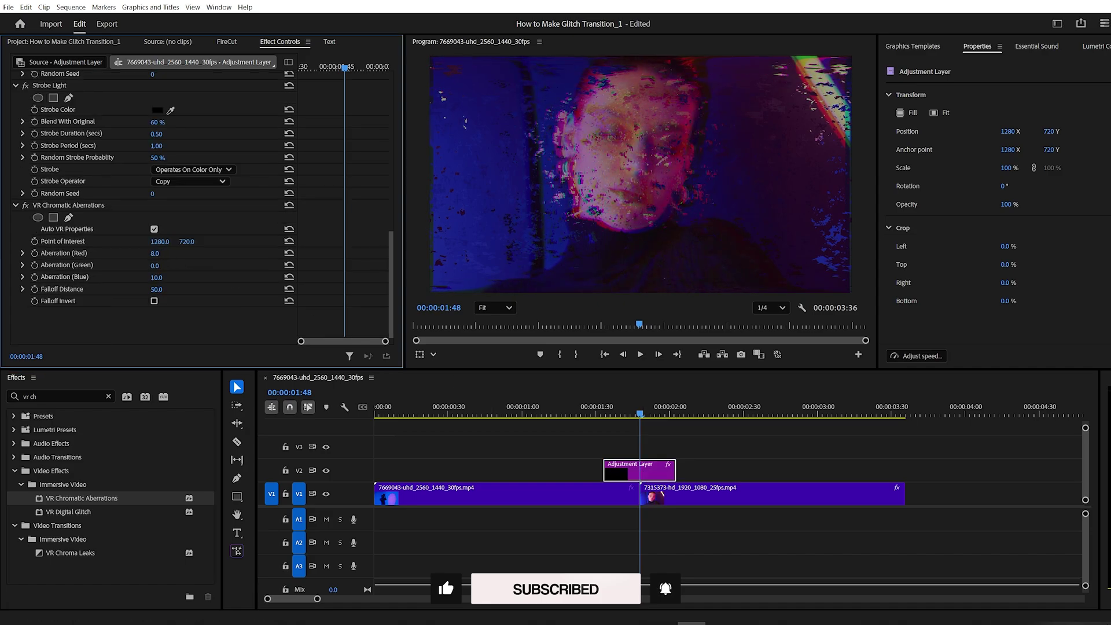
pyautogui.moveTo(157, 253); pyautogui.dragTo(149, 253)
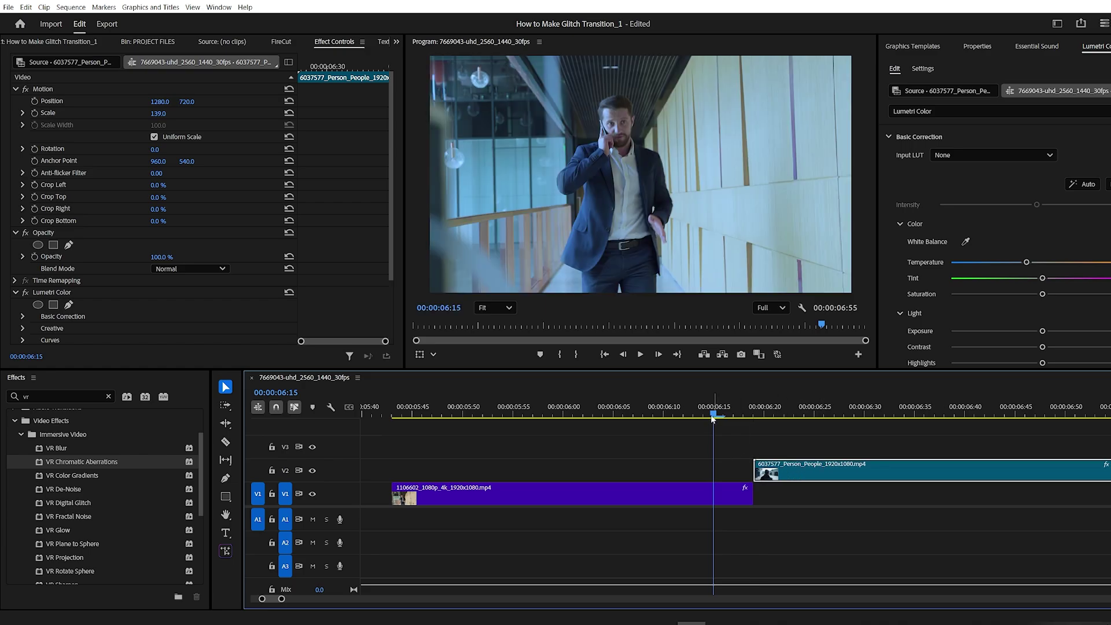
# Split 6037577_Person_People_1920x1080.mp4 two frames after its start, at 00:00:06:21
pyautogui.moveTo(713, 419); pyautogui.dragTo(764, 419)
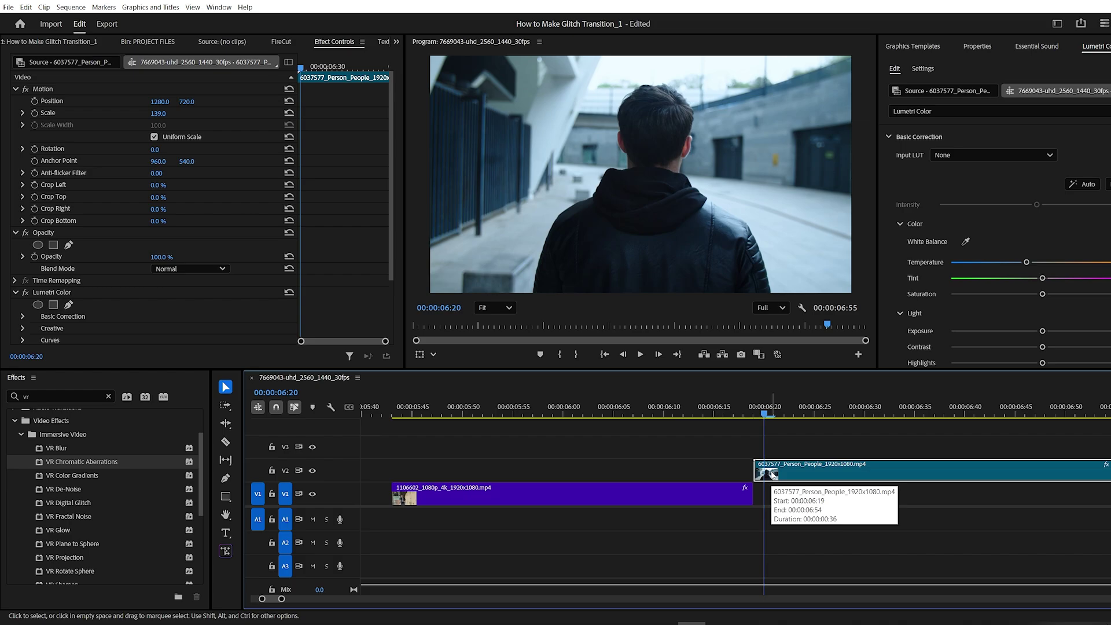
pyautogui.press('Right')
pyautogui.hotkey('ctrl', 'k')
pyautogui.moveTo(775, 415); pyautogui.dragTo(761, 416)
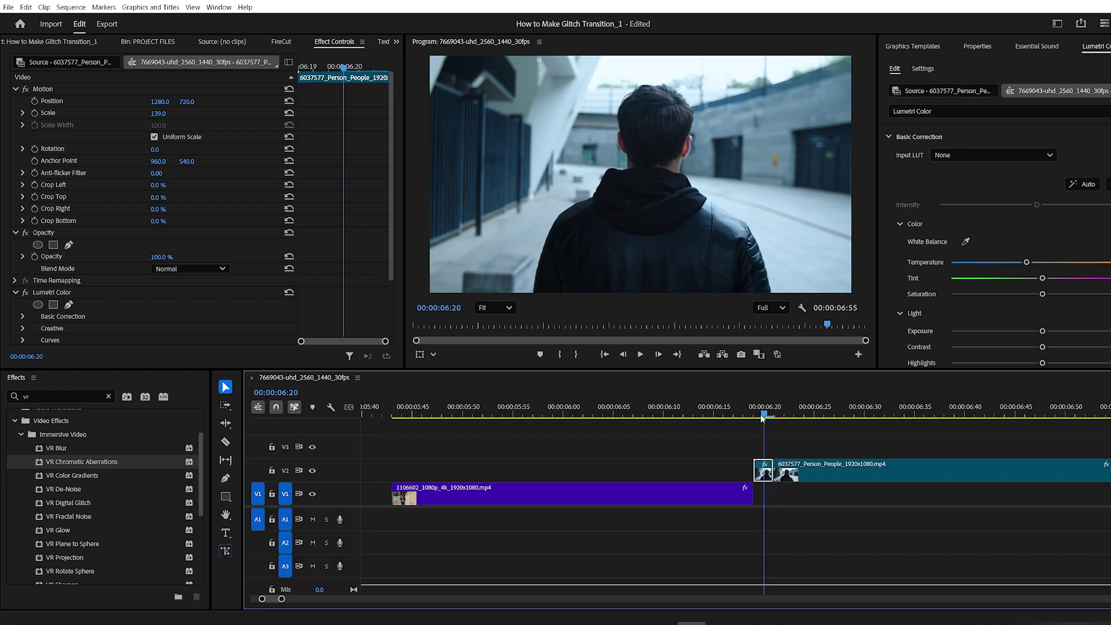
# Move the two-frame piece to 00:00:06:04 on V2 and shift the remaining clip back to 00:00:06:19, closing the gap
pyautogui.doubleClick(764, 471)
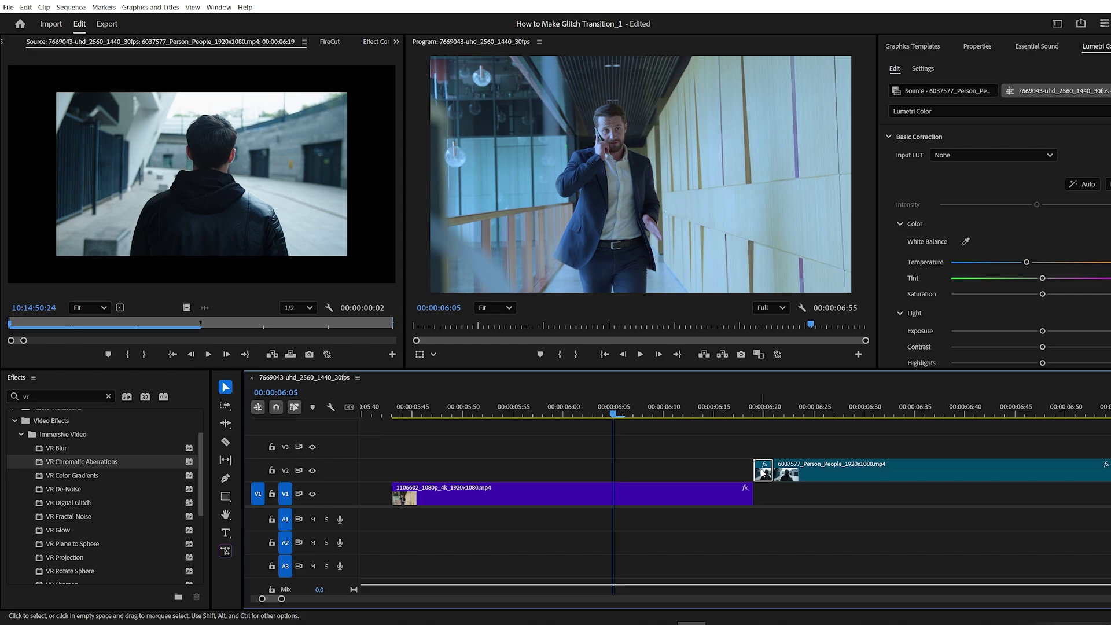
pyautogui.press('Left')
pyautogui.moveTo(764, 471); pyautogui.dragTo(613, 471)
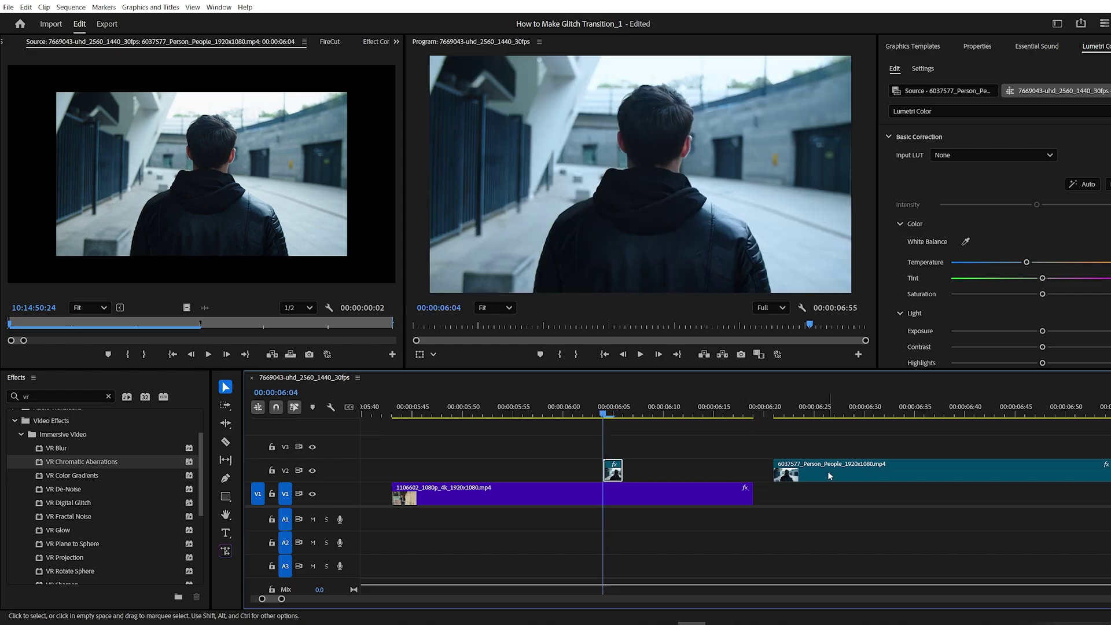
pyautogui.moveTo(831, 476); pyautogui.dragTo(810, 475)
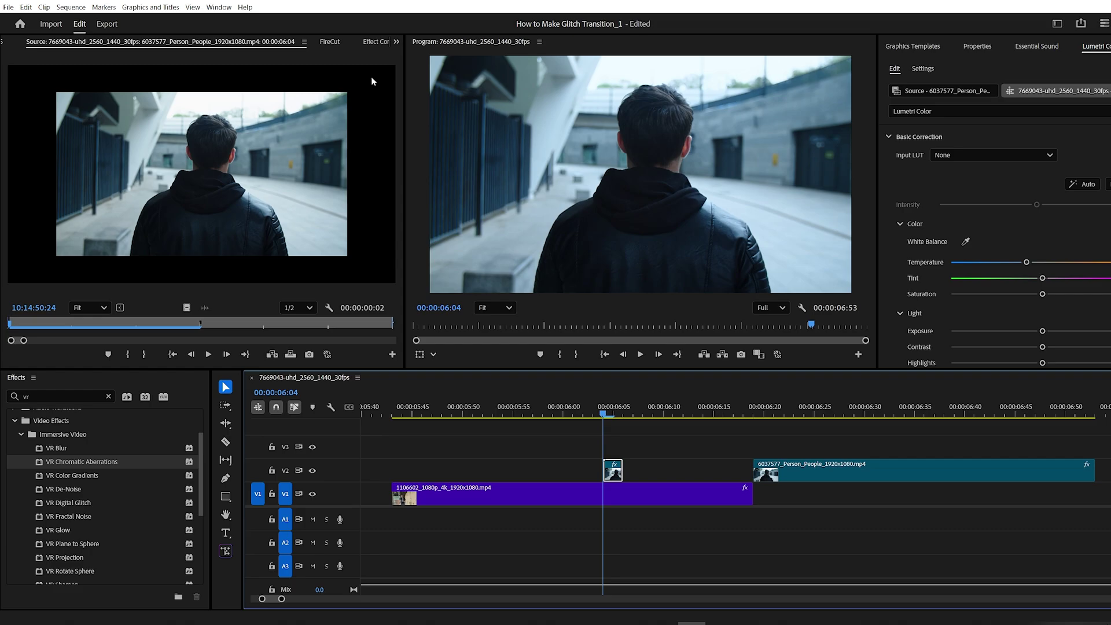
# Draw a closed opacity mask with the pen around the man's head and shoulders in the two-frame clip
pyautogui.click(375, 42)
pyautogui.scroll(-1, 119, 225)
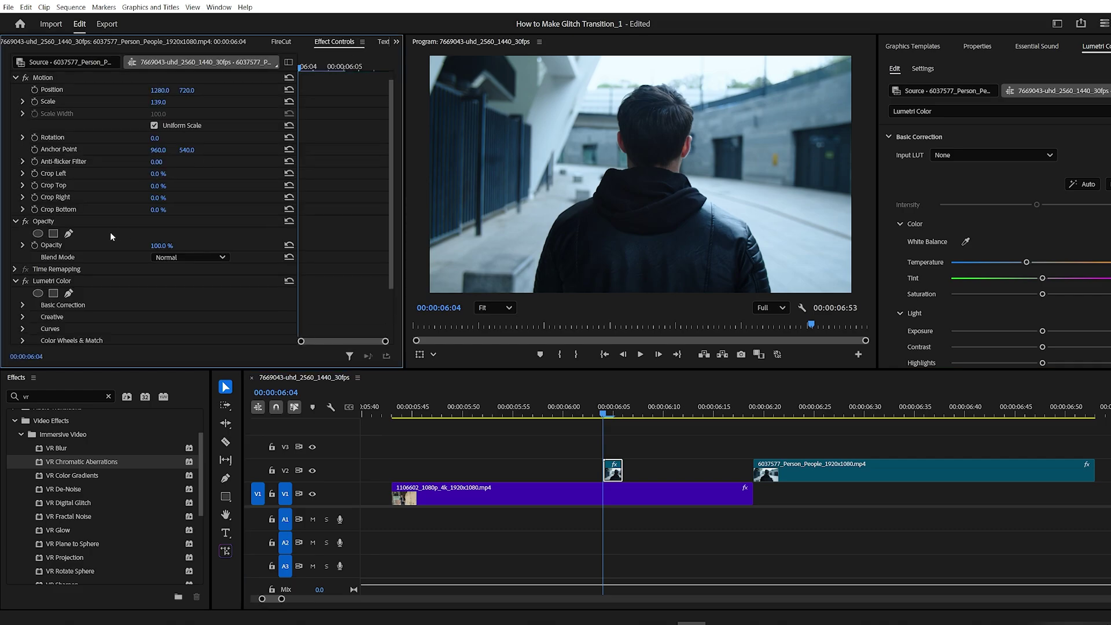
pyautogui.click(68, 233)
pyautogui.click(533, 290)
pyautogui.click(538, 260)
pyautogui.click(541, 250)
pyautogui.click(548, 236)
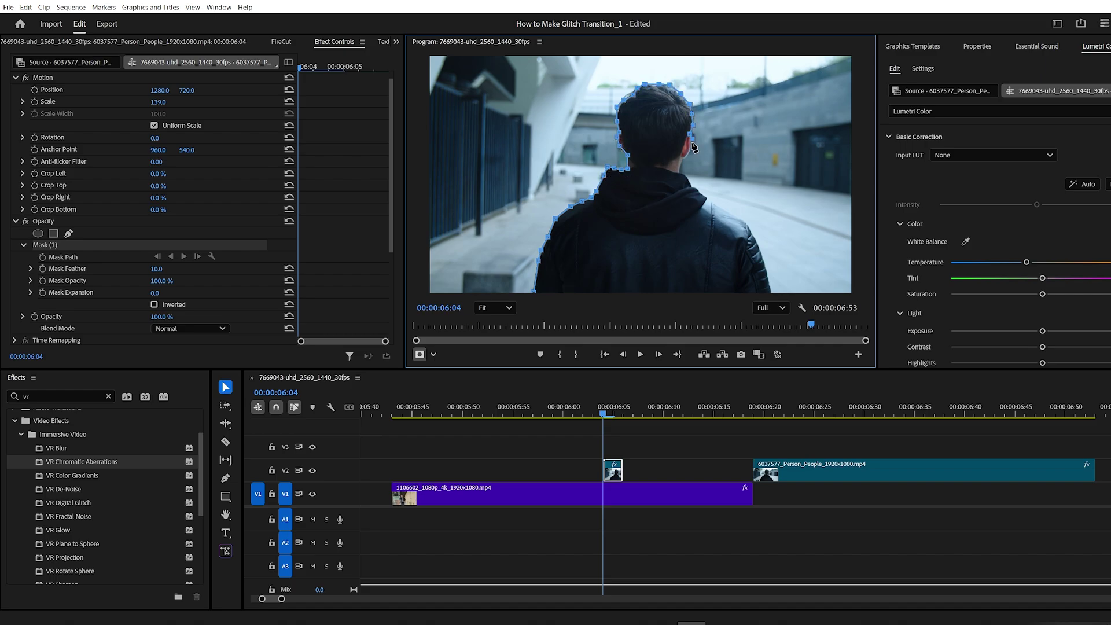
pyautogui.click(534, 291)
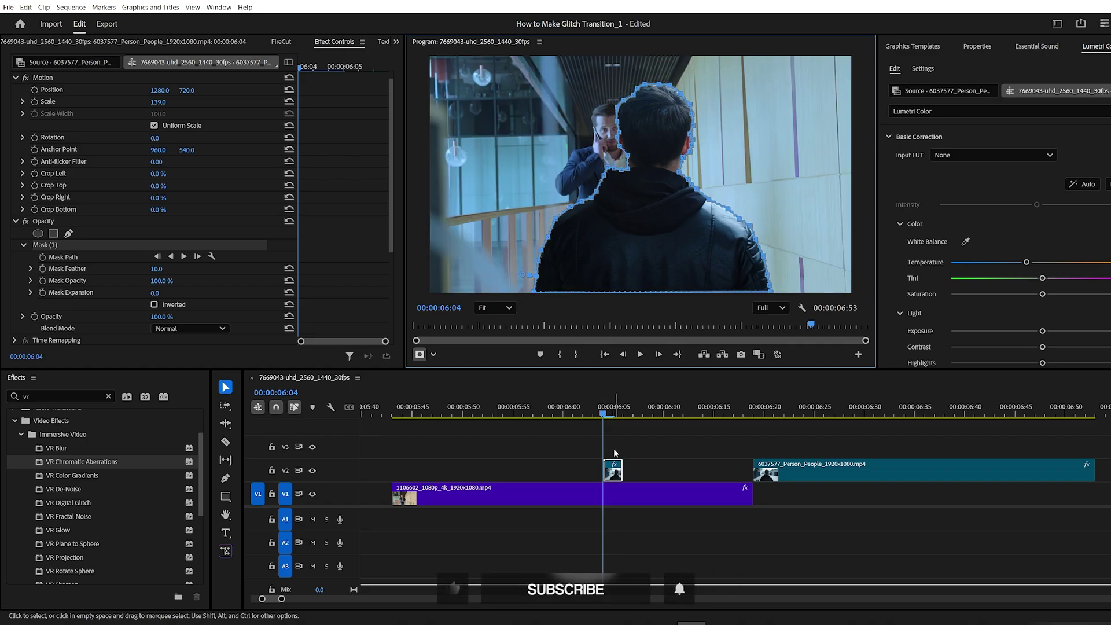
# Nest the masked two-frame clip, keeping the default sequence name
pyautogui.rightClick(612, 472)
pyautogui.click(636, 376)
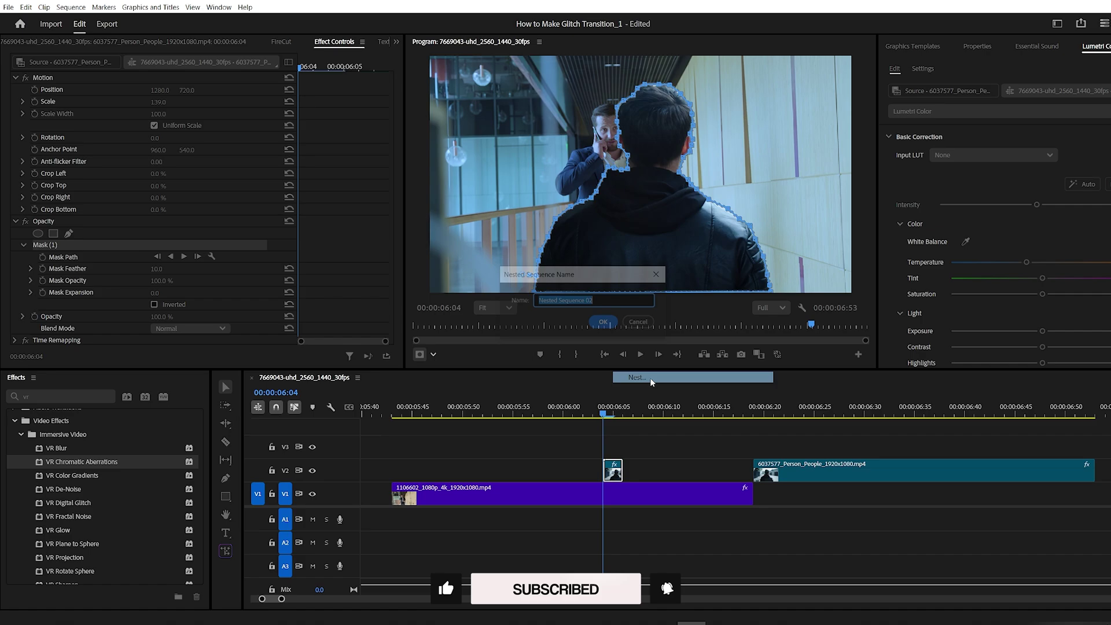
pyautogui.click(604, 325)
# Apply VR Chromatic Aberrations and Gaussian Blur to the nested cutout clips on V2
pyautogui.click(614, 473)
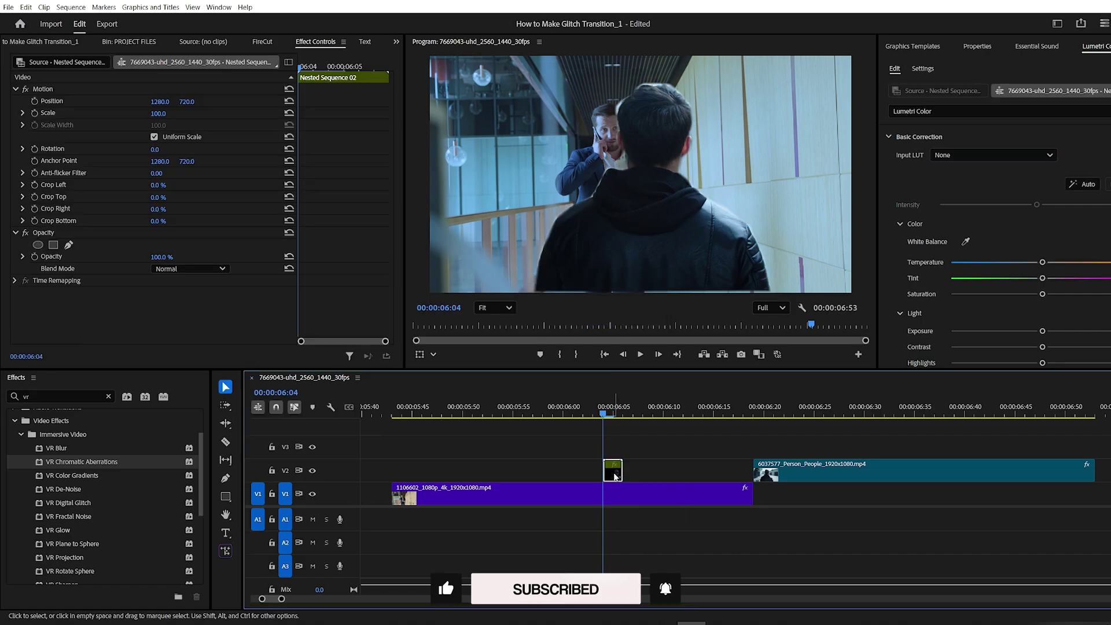
pyautogui.moveTo(81, 462); pyautogui.dragTo(613, 471)
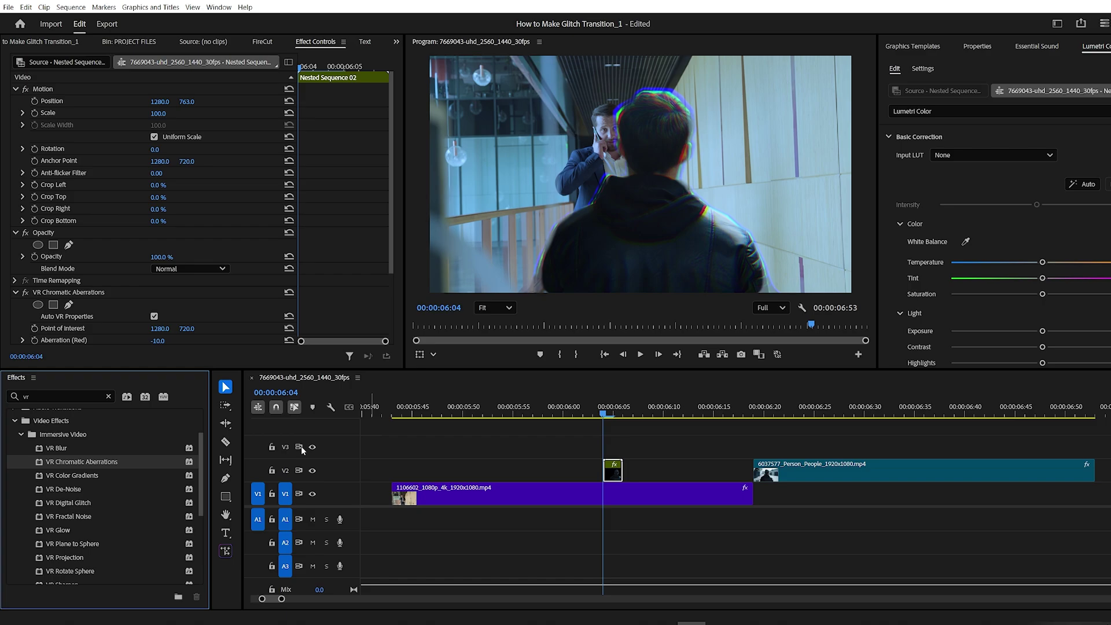
pyautogui.click(107, 397)
pyautogui.write('ga')
pyautogui.moveTo(64, 537); pyautogui.dragTo(733, 476)
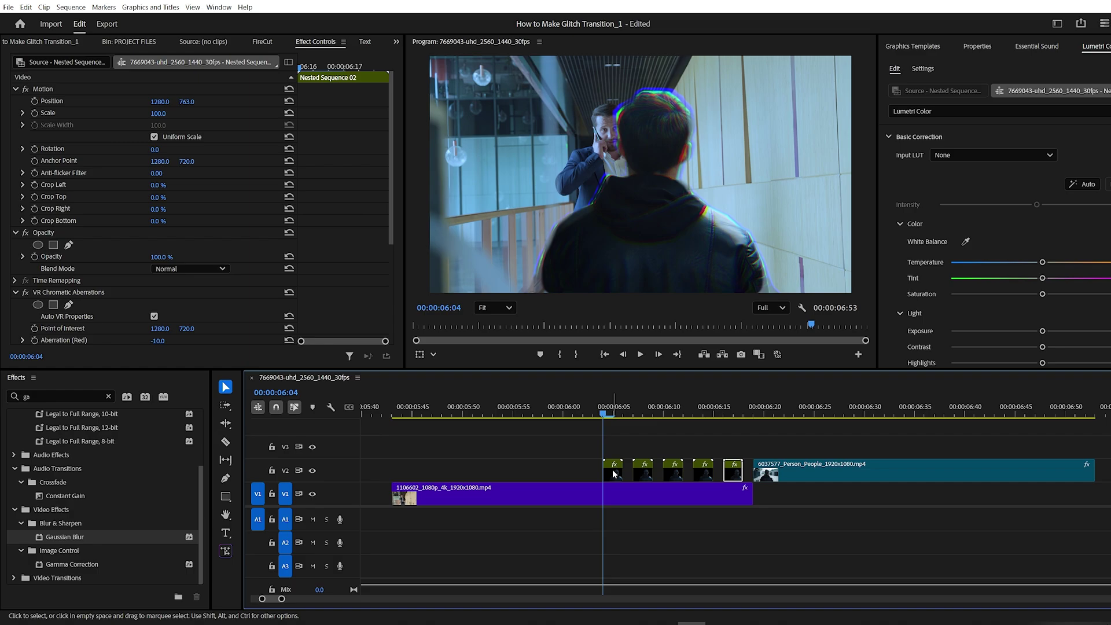
pyautogui.scroll(-5, 229, 317)
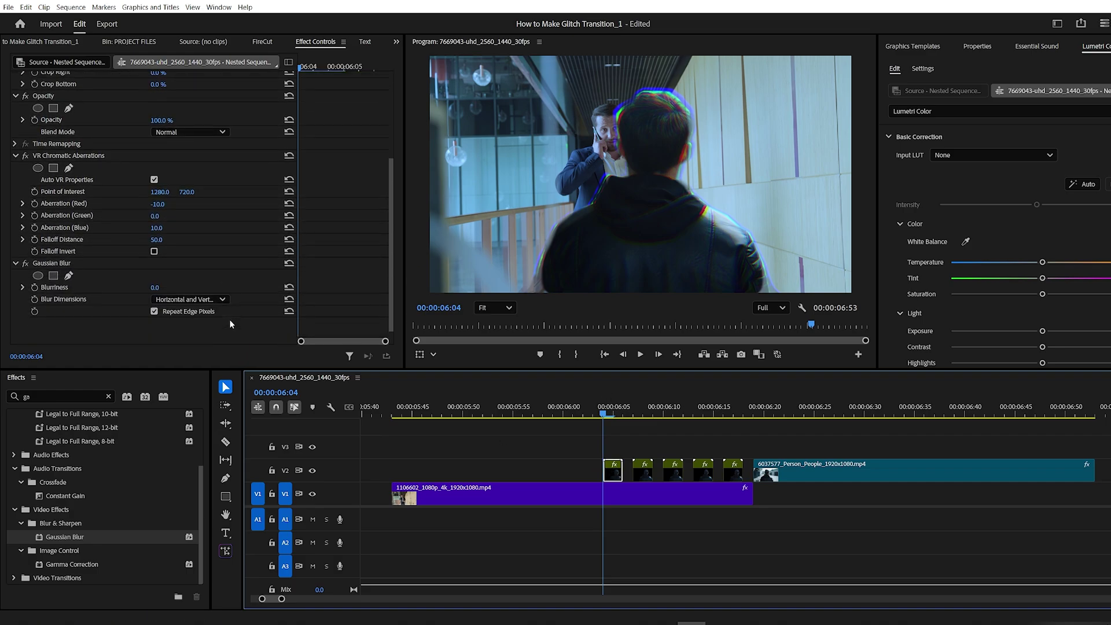
# Set the Gaussian Blur Blurriness to 672 on the first nested cutout on V2 and to 569 on the second
pyautogui.moveTo(155, 287); pyautogui.dragTo(560, 288)
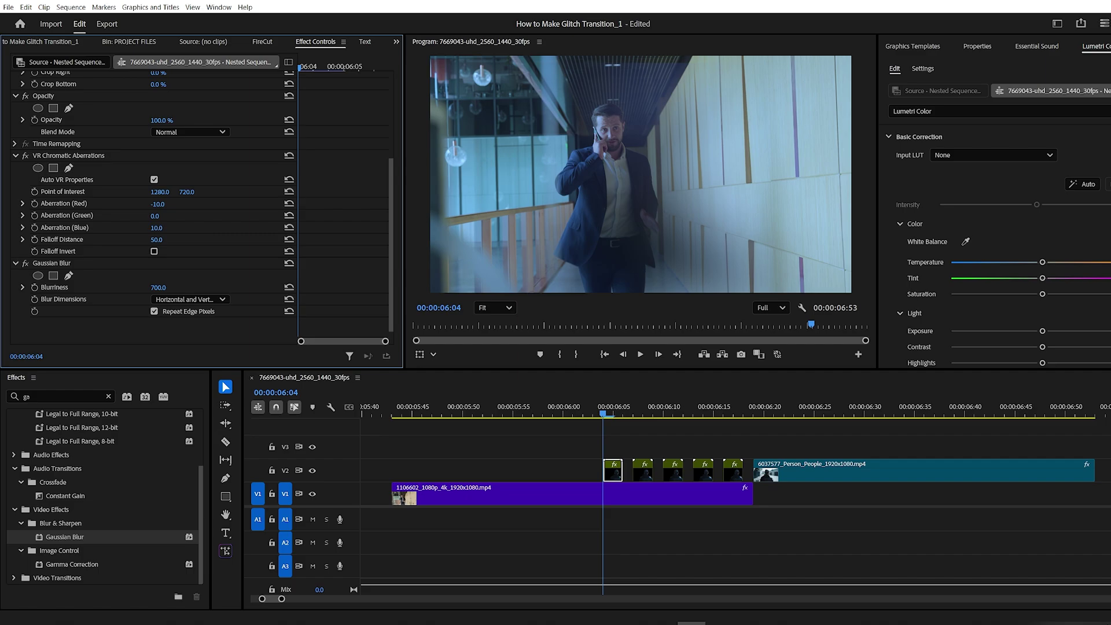
pyautogui.moveTo(603, 416); pyautogui.dragTo(640, 423)
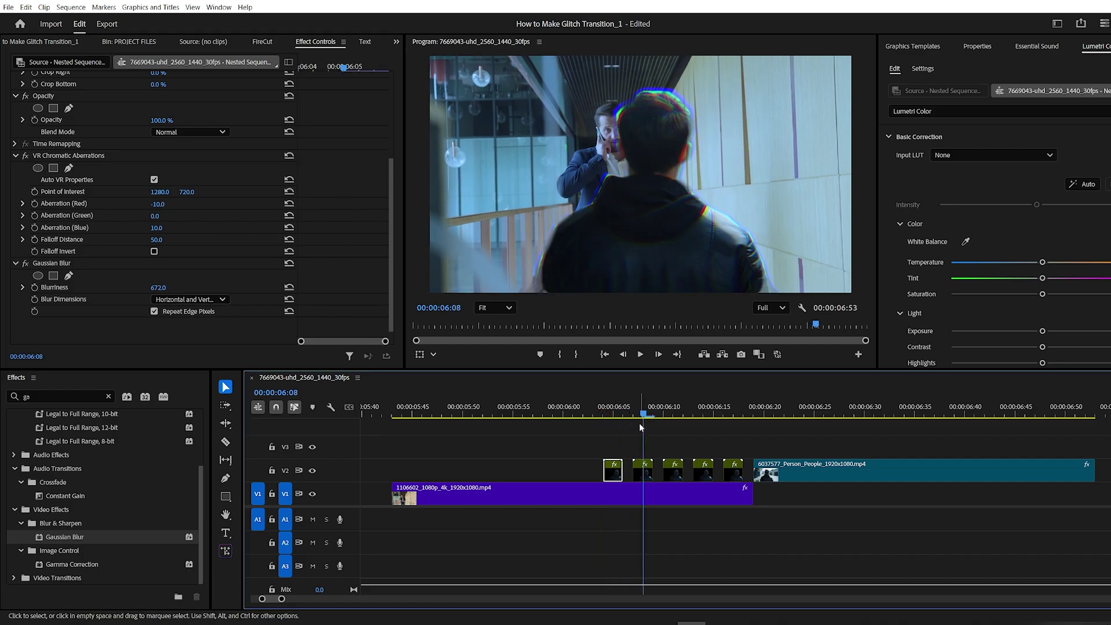
pyautogui.click(641, 472)
pyautogui.scroll(-2, 198, 297)
pyautogui.scroll(-2, 198, 297)
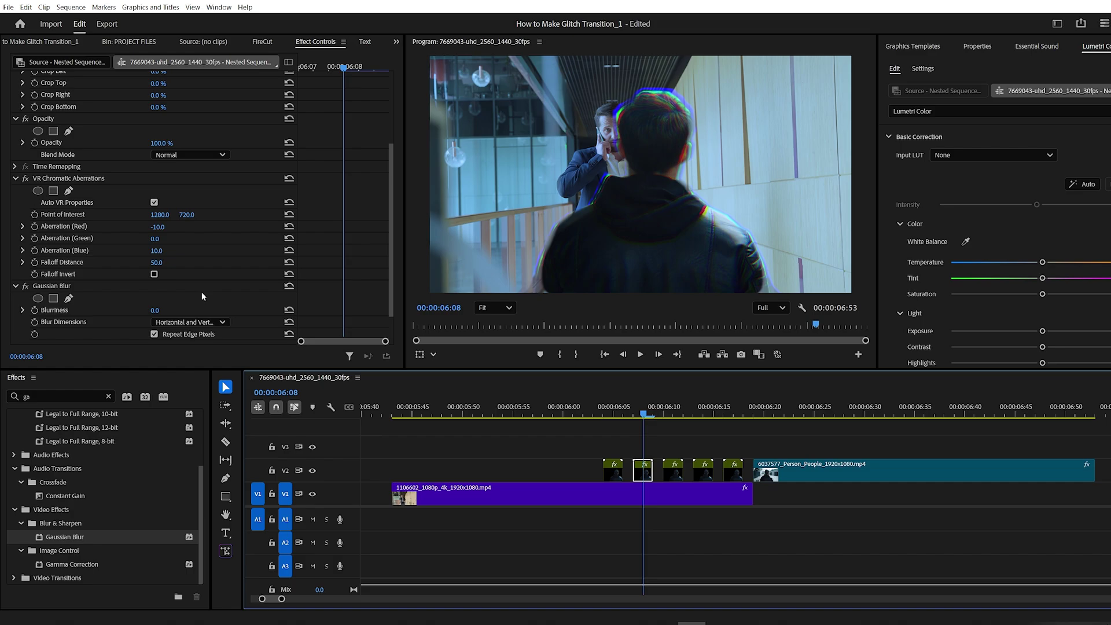
pyautogui.moveTo(157, 310); pyautogui.dragTo(487, 310)
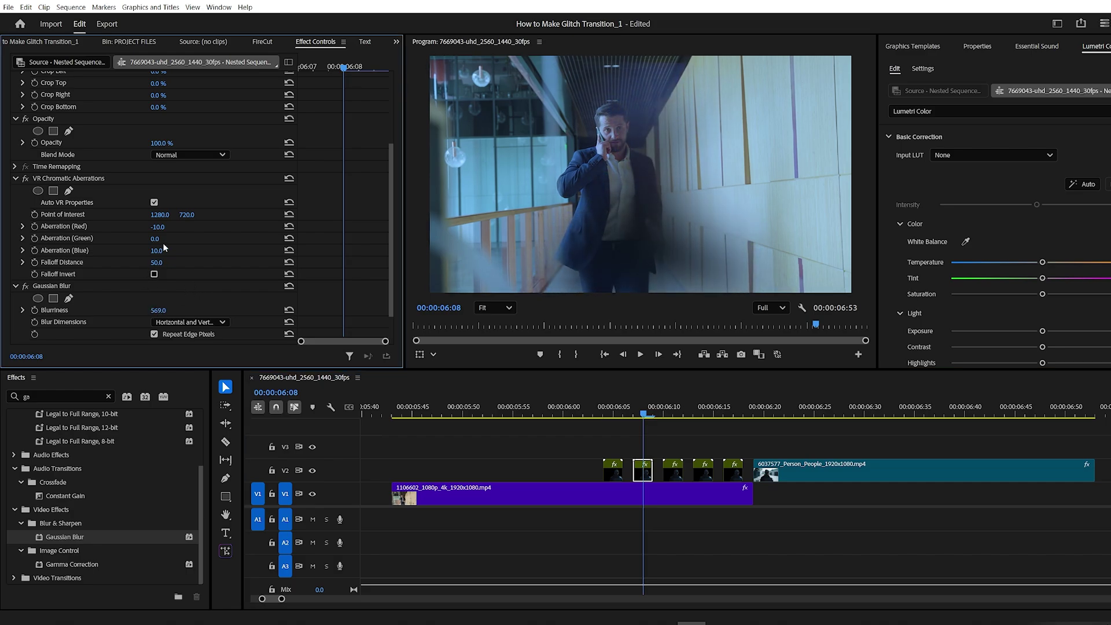
# Vary the aberration and blur of the remaining cutouts, giving the last Red 42, Blue 53 and Blurriness 33, and preview the transition
pyautogui.moveTo(158, 227); pyautogui.dragTo(272, 287)
pyautogui.click(673, 414)
pyautogui.click(703, 414)
pyautogui.moveTo(158, 277); pyautogui.dragTo(187, 277)
pyautogui.moveTo(157, 193); pyautogui.dragTo(187, 193)
pyautogui.click(734, 415)
pyautogui.click(733, 471)
pyautogui.moveTo(157, 218); pyautogui.dragTo(181, 218)
pyautogui.moveTo(158, 277); pyautogui.dragTo(182, 277)
pyautogui.moveTo(168, 282); pyautogui.dragTo(138, 281)
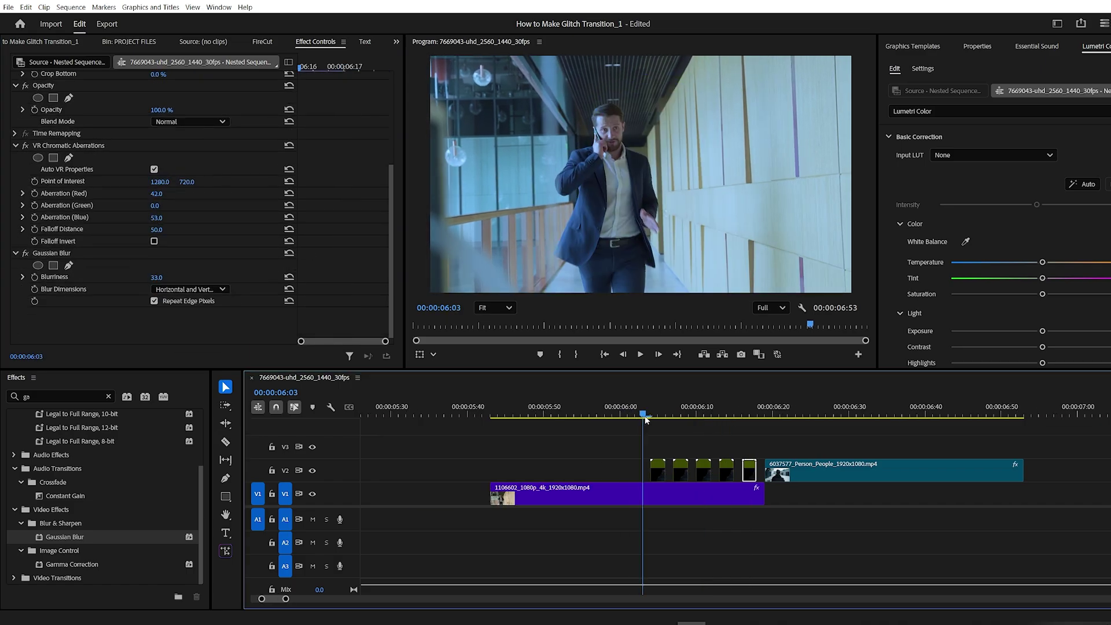
pyautogui.moveTo(642, 418); pyautogui.dragTo(810, 429)
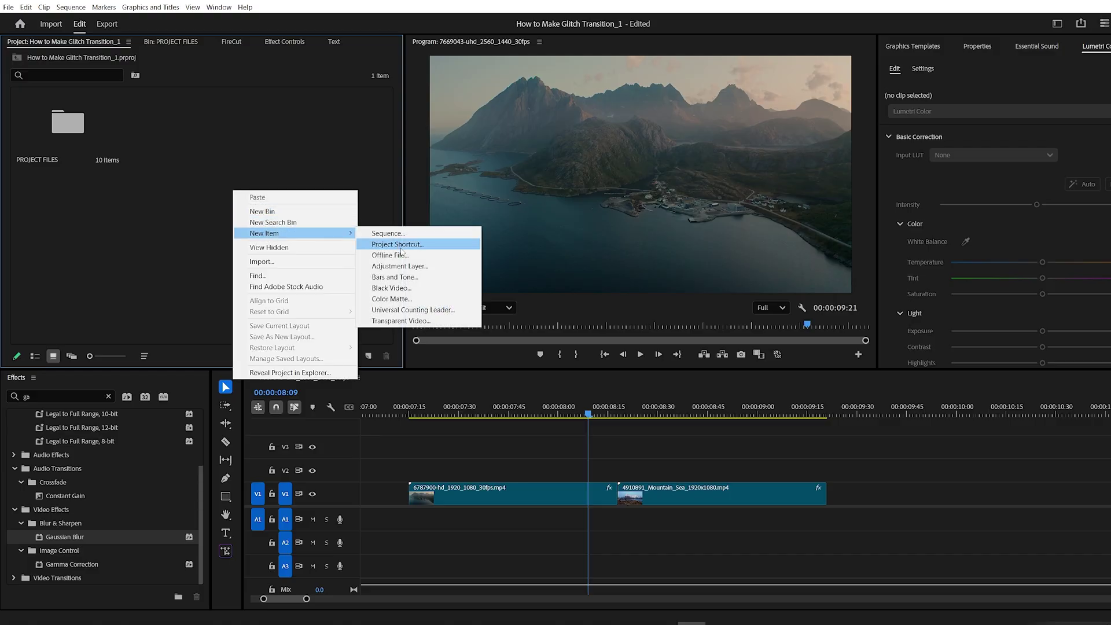
# Create an adjustment layer with the default settings and place it on V2 over the cut between the two landscape clips
pyautogui.click(405, 269)
pyautogui.click(621, 364)
pyautogui.moveTo(220, 144); pyautogui.dragTo(582, 463)
# Split the adjustment layer at 00:00:08:06 and delete the portion before the split
pyautogui.moveTo(588, 414); pyautogui.dragTo(615, 415)
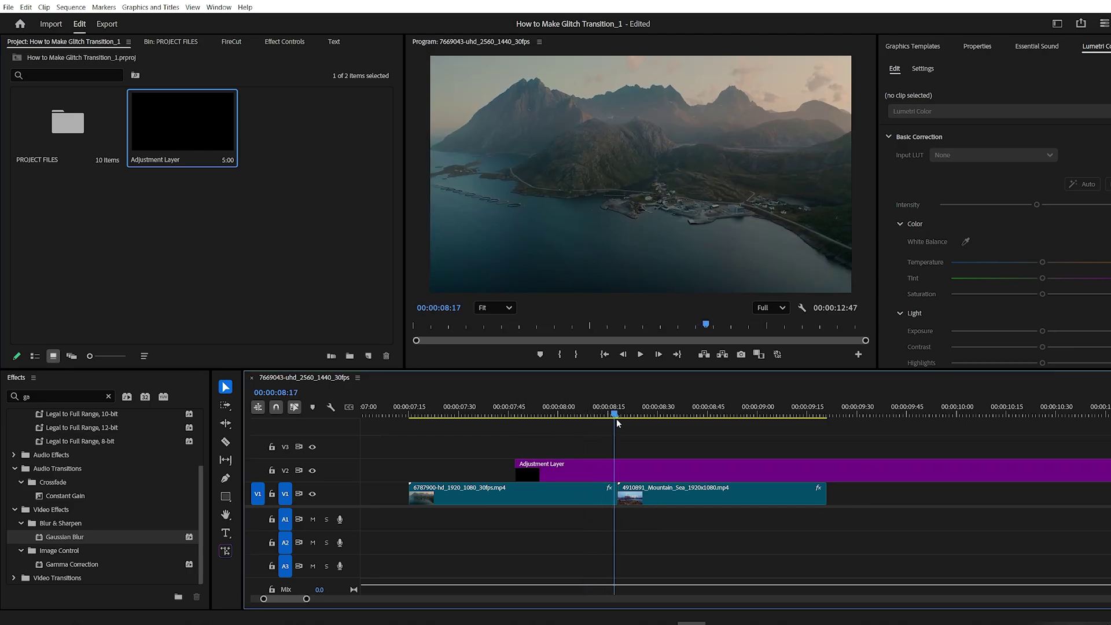
pyautogui.press('Left')
pyautogui.press('Left')
pyautogui.press('Left')
pyautogui.press('Left')
pyautogui.press('Left')
pyautogui.press('Left')
pyautogui.press('Left')
pyautogui.press('Left')
pyautogui.press('Left')
pyautogui.press('Left')
pyautogui.press('Left')
pyautogui.click(585, 474)
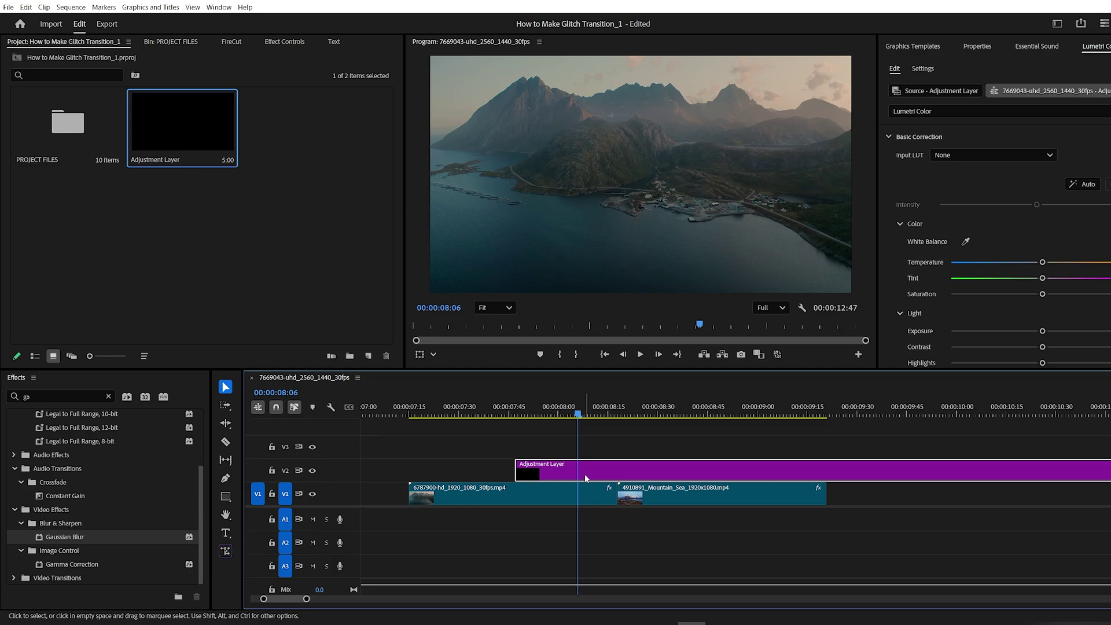
pyautogui.hotkey('ctrl', 'k')
pyautogui.click(559, 474)
pyautogui.press('Delete')
# Split the adjustment layer at 00:00:08:28, delete the portion after it, and duplicate the remaining piece onto V3
pyautogui.click(603, 416)
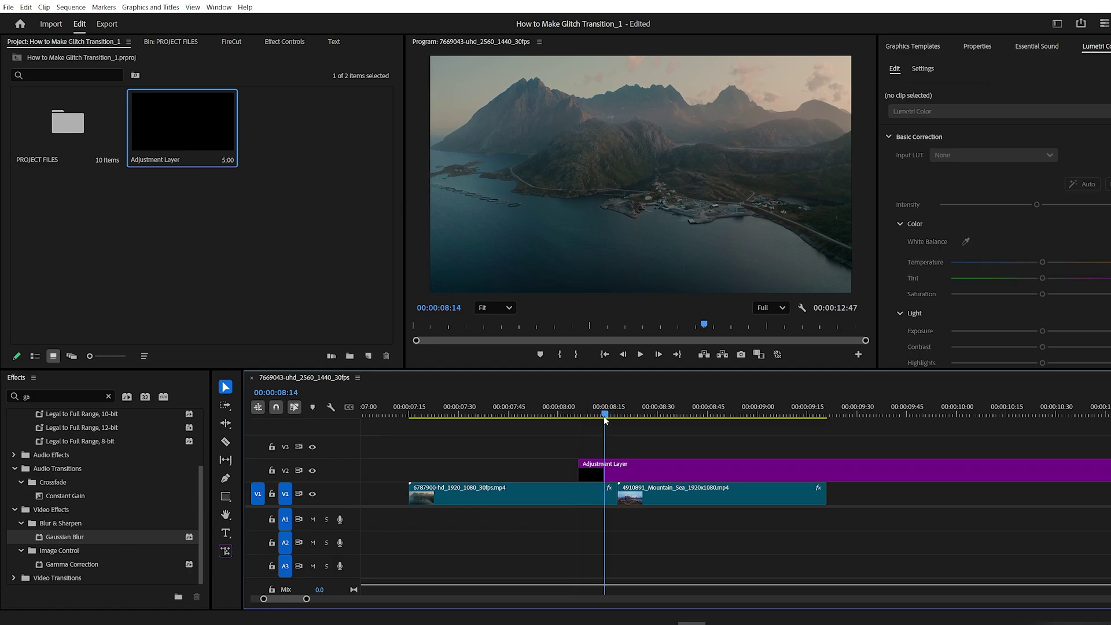
pyautogui.press('Right')
pyautogui.press('Right')
pyautogui.press('Right')
pyautogui.press('Right')
pyautogui.press('Right')
pyautogui.press('Right')
pyautogui.press('Right')
pyautogui.press('Right')
pyautogui.press('Right')
pyautogui.press('Right')
pyautogui.press('Right')
pyautogui.press('Right')
pyautogui.press('Right')
pyautogui.press('Right')
pyautogui.press('Right')
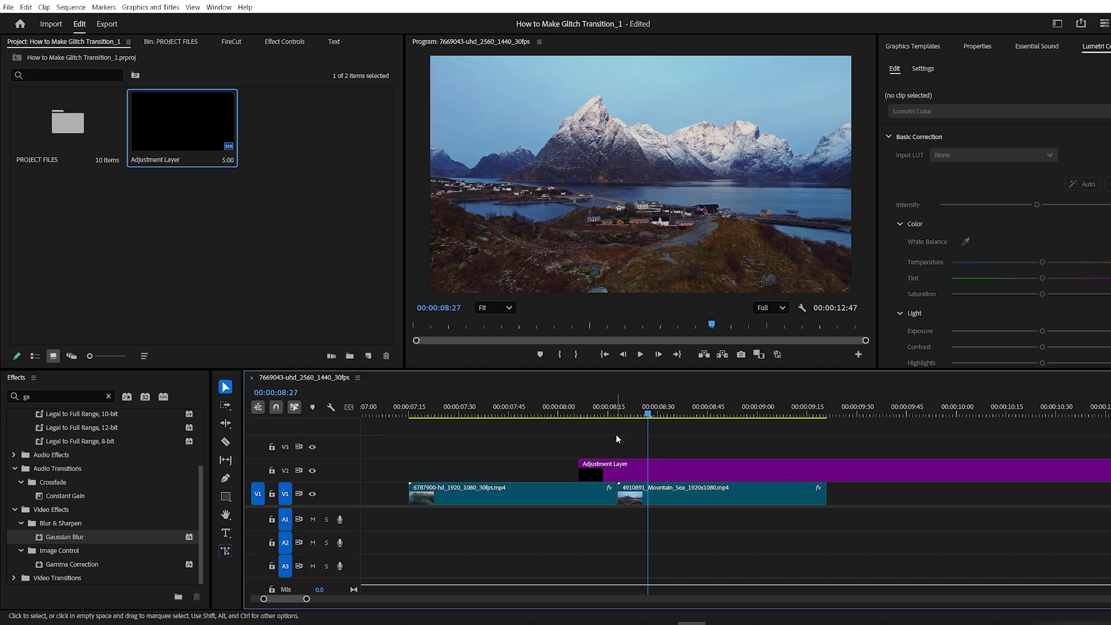
pyautogui.click(655, 470)
pyautogui.hotkey('ctrl', 'k')
pyautogui.click(661, 470)
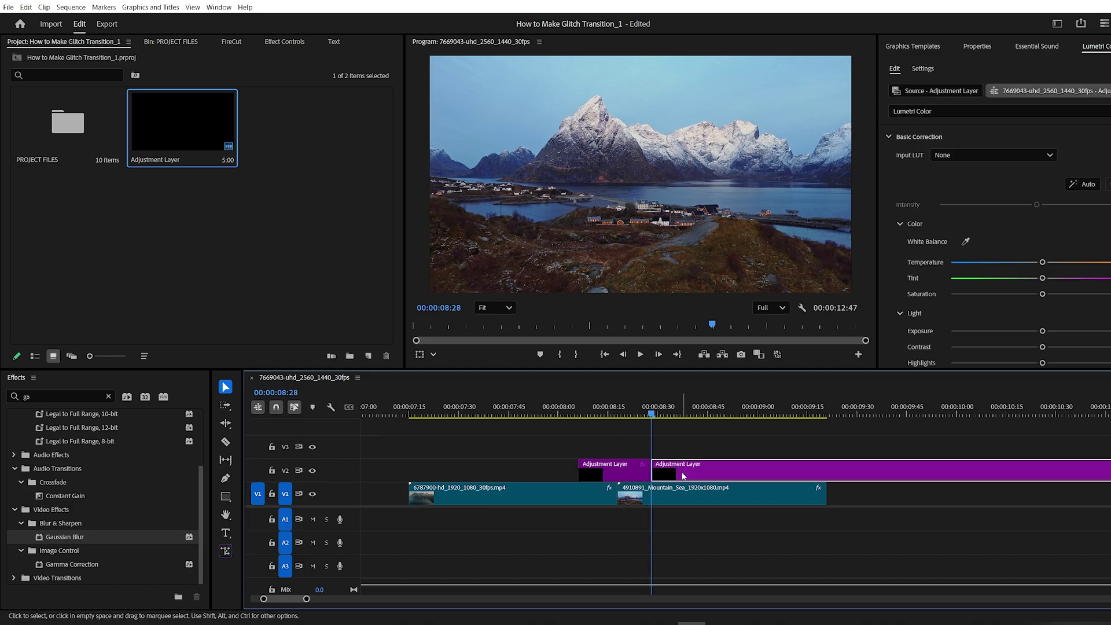
pyautogui.press('Delete')
pyautogui.moveTo(624, 473); pyautogui.dragTo(618, 448)
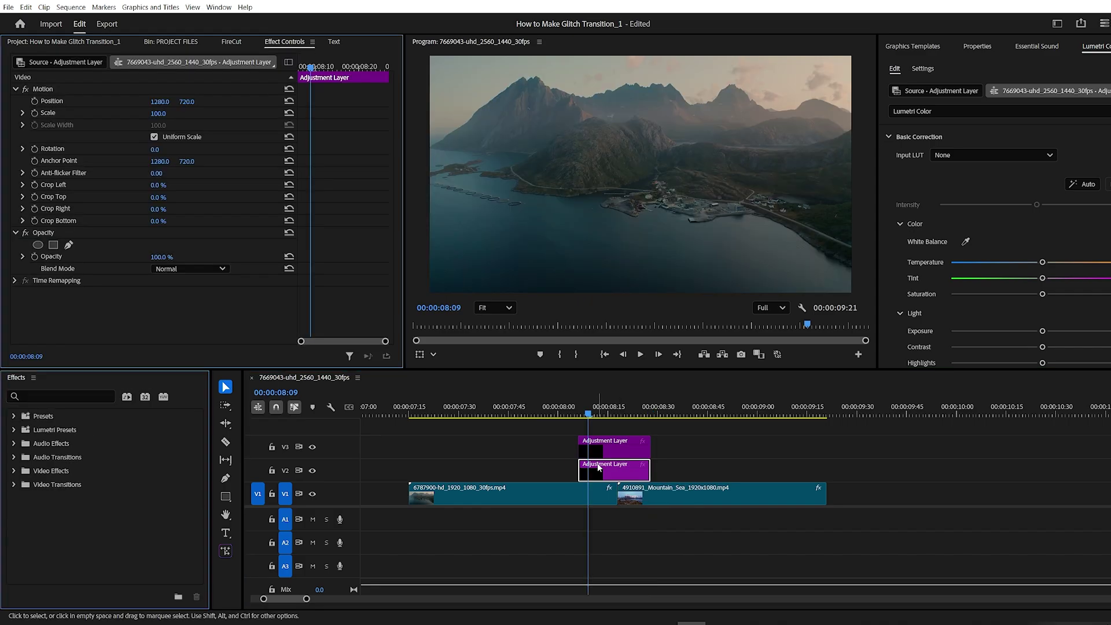
# Apply the Replicate and Mirror effects to the adjustment layer on V2
pyautogui.write('repl')
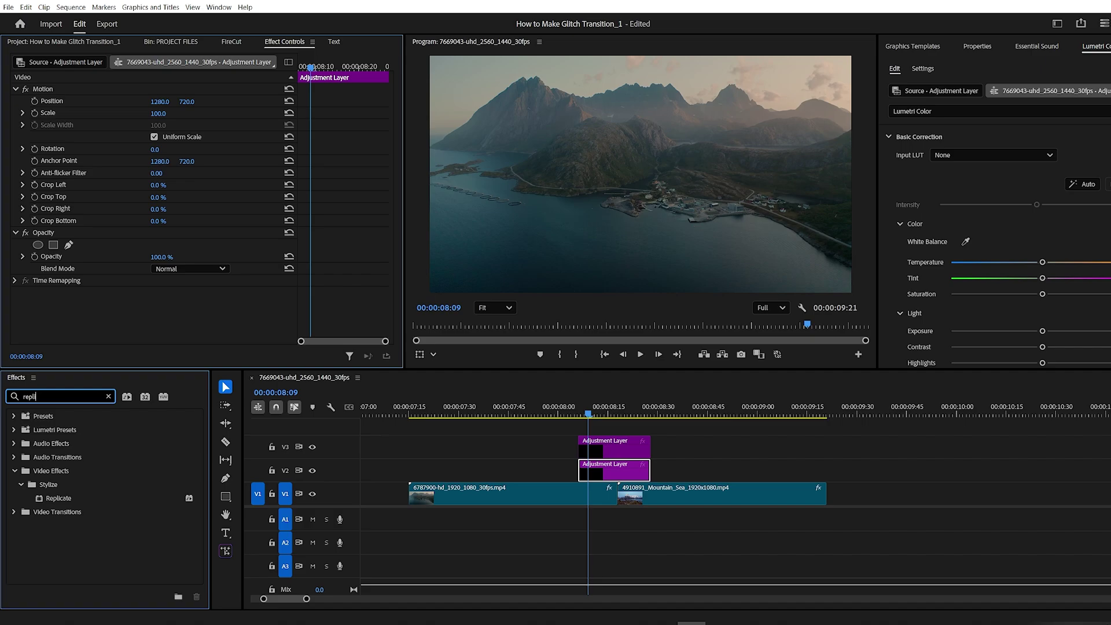
pyautogui.write('i')
pyautogui.moveTo(66, 498); pyautogui.dragTo(602, 469)
pyautogui.click(108, 397)
pyautogui.click(82, 397)
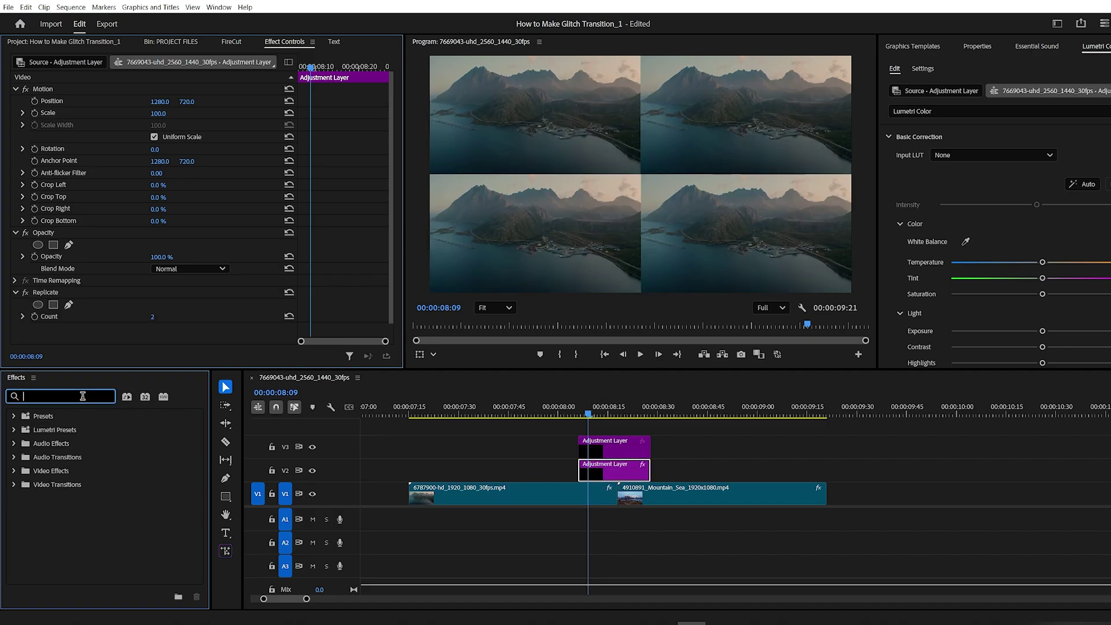
pyautogui.write('mirr')
pyautogui.moveTo(54, 499); pyautogui.dragTo(614, 470)
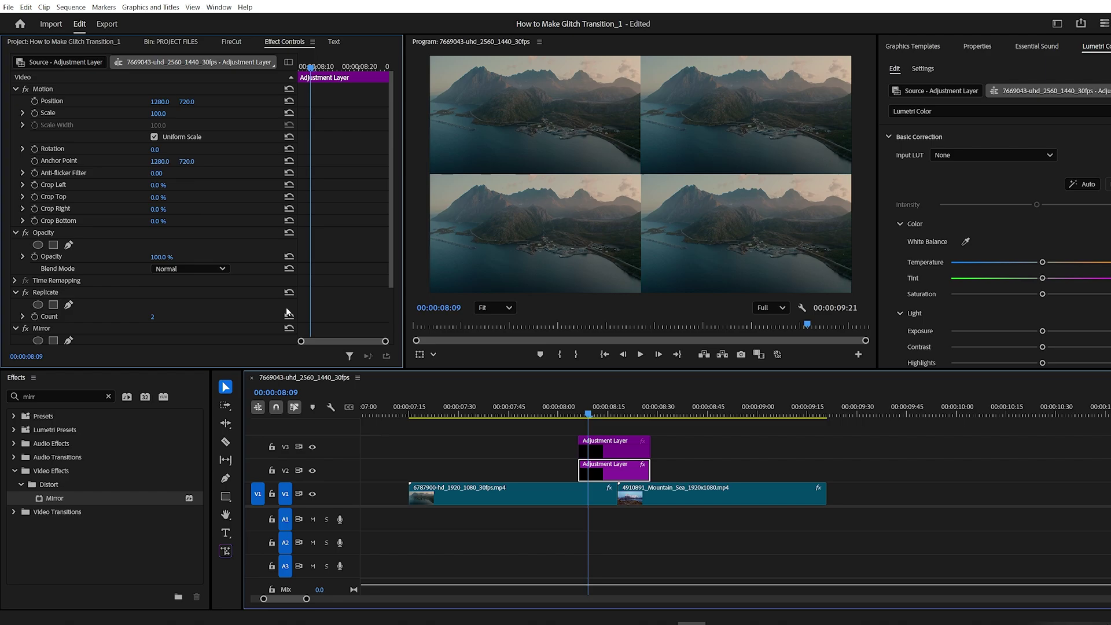
# Set the Replicate count to 3, and give the Mirror a 90° reflection angle and a vertical reflection center of 959
pyautogui.scroll(-3, 211, 305)
pyautogui.click(153, 259)
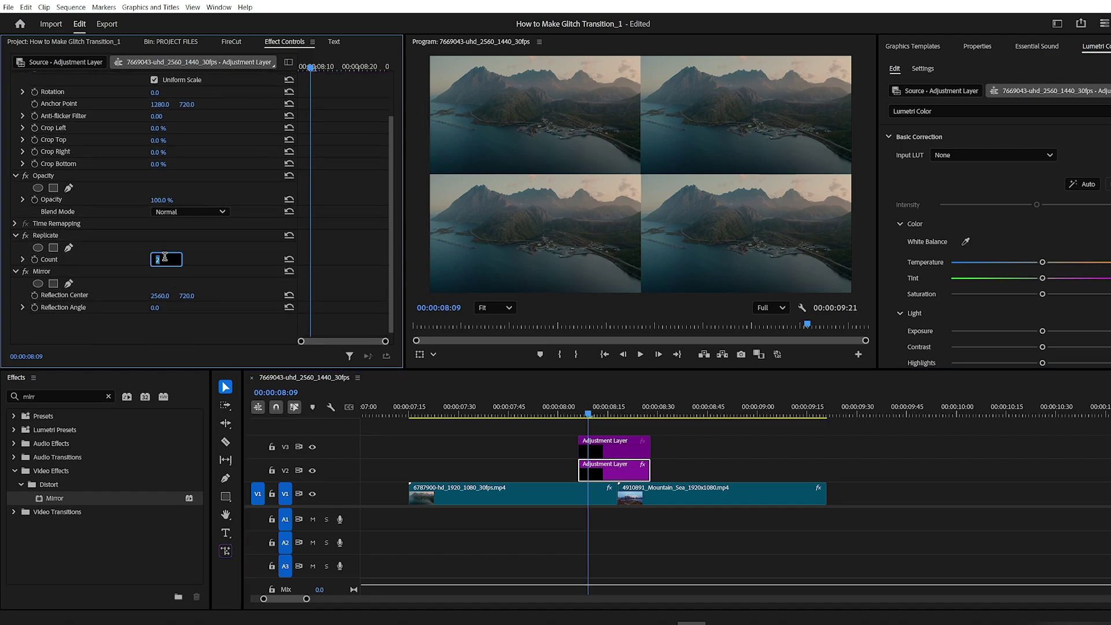
pyautogui.write('3')
pyautogui.click(171, 272)
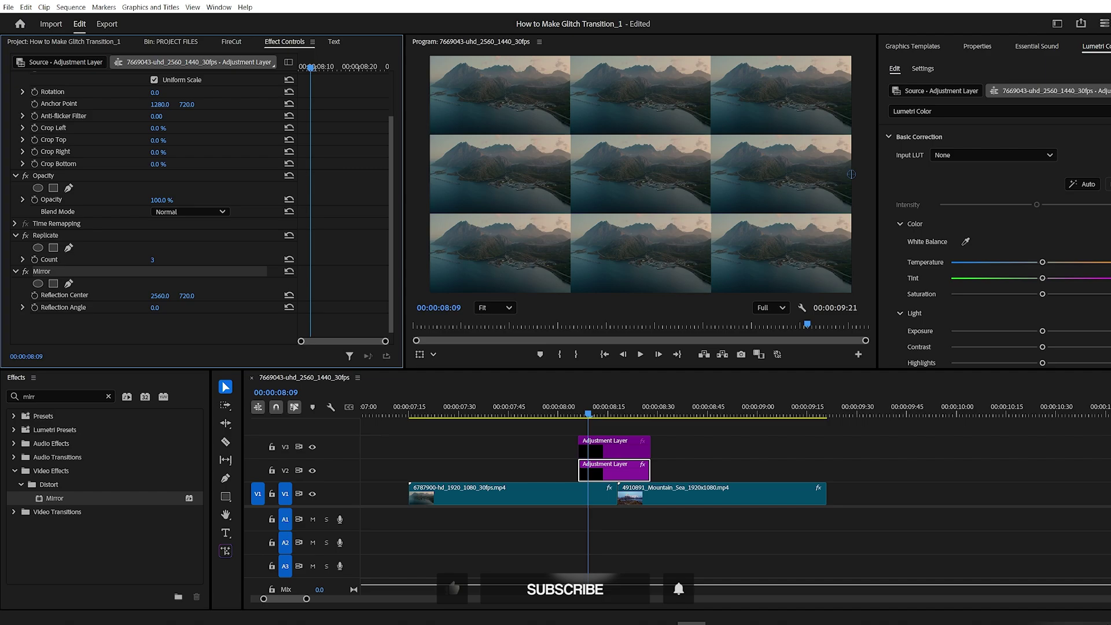
pyautogui.click(163, 307)
pyautogui.write('90')
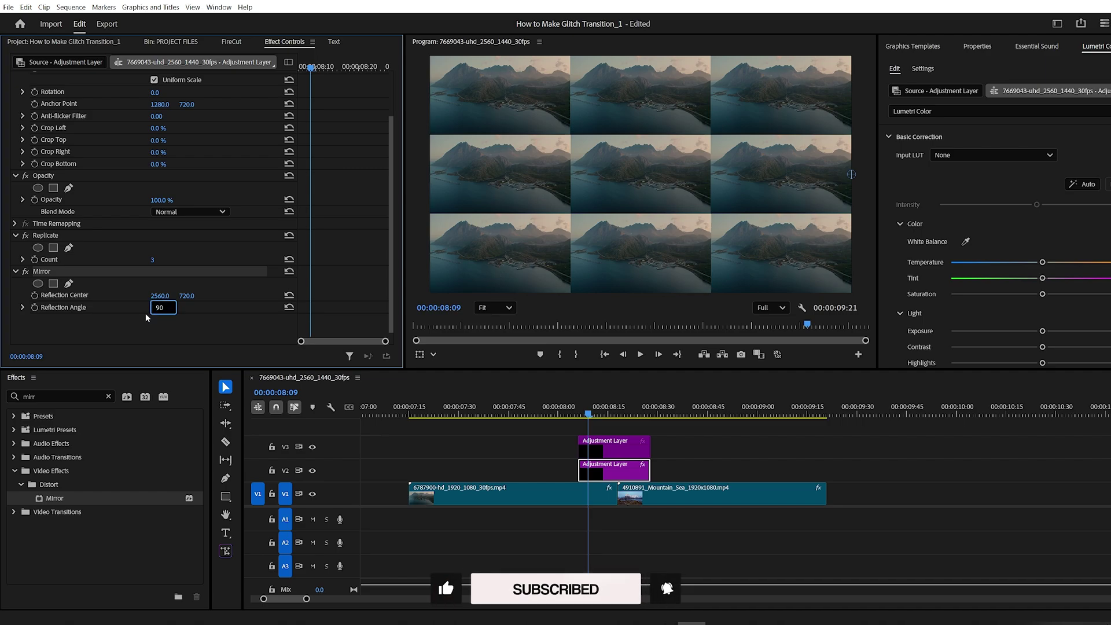
pyautogui.press('Return')
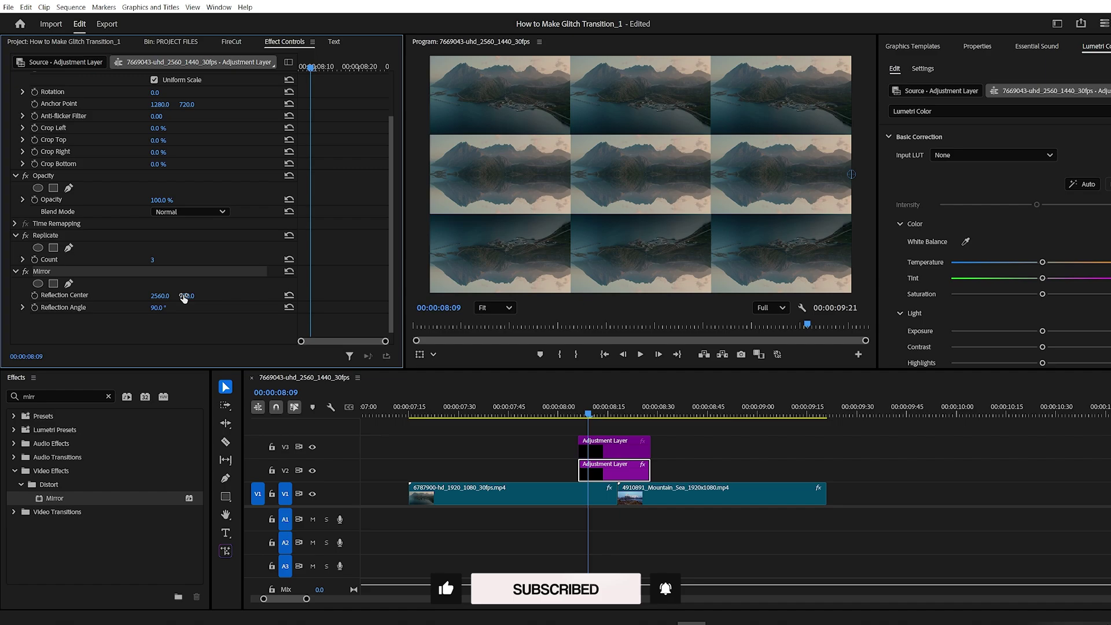
pyautogui.moveTo(183, 295); pyautogui.dragTo(320, 296)
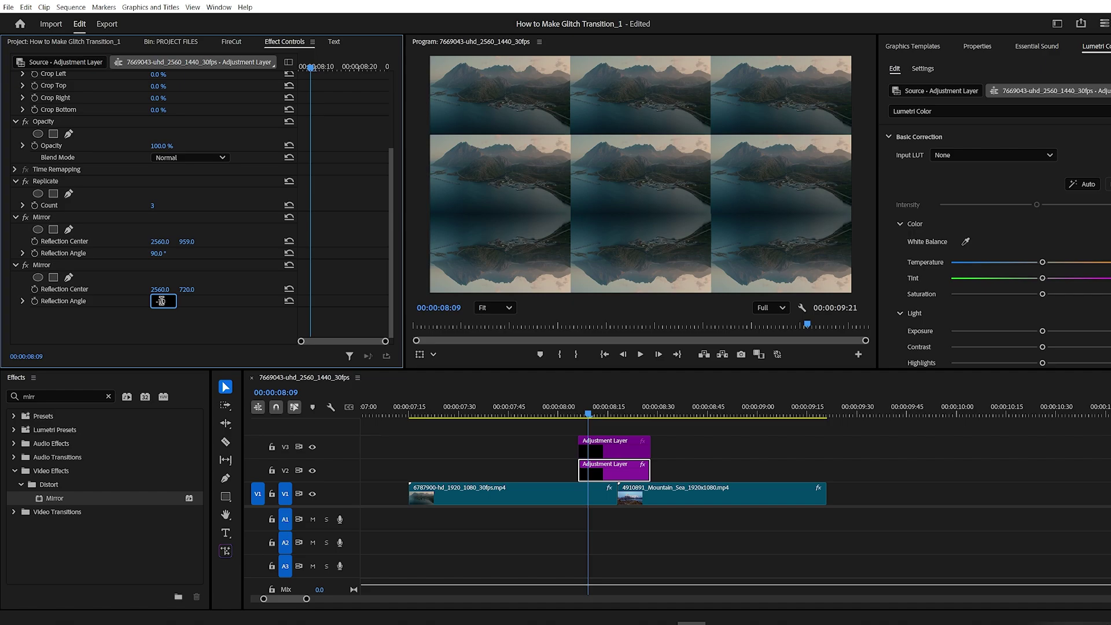
# Set the second Mirror's reflection angle to -90° and its vertical reflection center to 480
pyautogui.write('90')
pyautogui.press('Return')
pyautogui.moveTo(186, 292); pyautogui.dragTo(48, 292)
# Add a third Mirror effect to the V2 adjustment layer and set its horizontal reflection center to 1705
pyautogui.moveTo(58, 498); pyautogui.dragTo(597, 471)
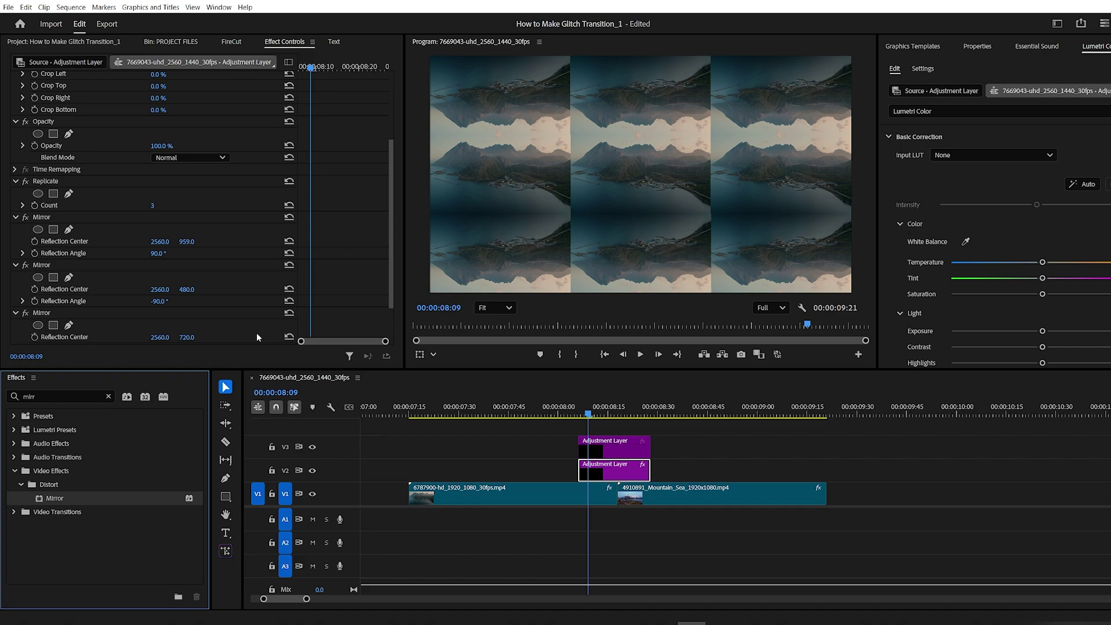
pyautogui.scroll(-3, 179, 317)
pyautogui.click(160, 301)
pyautogui.moveTo(160, 290); pyautogui.dragTo(58, 289)
# Add a fourth Mirror effect to the V2 adjustment layer with a 180° reflection angle and a horizontal reflection center of 1278
pyautogui.moveTo(55, 498); pyautogui.dragTo(404, 477)
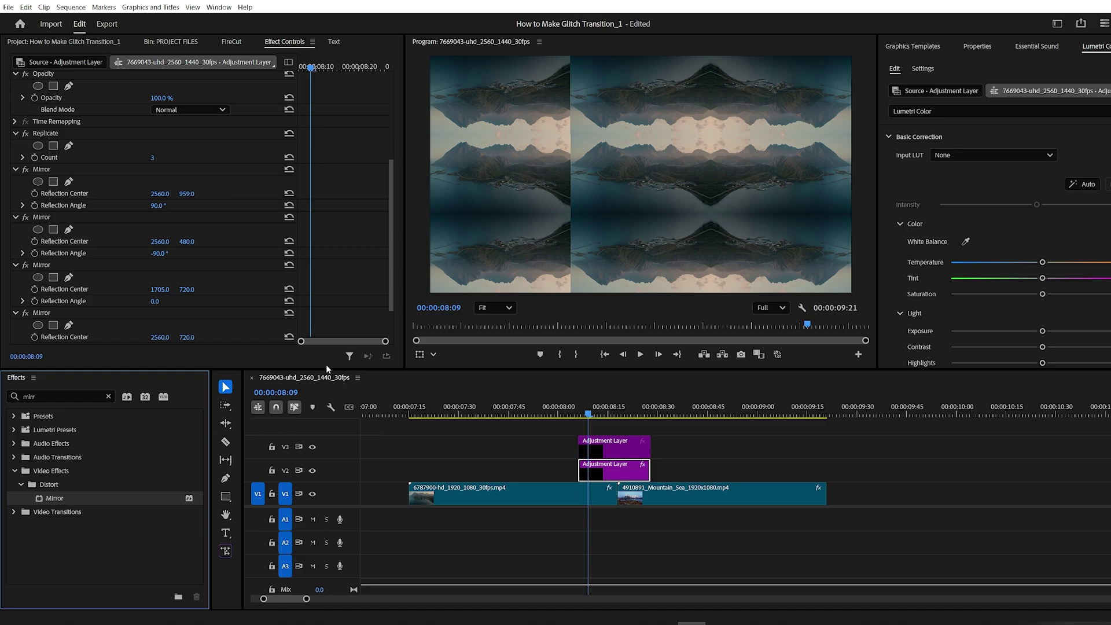
pyautogui.scroll(-3, 174, 317)
pyautogui.click(159, 301)
pyautogui.write('180')
pyautogui.press('Return')
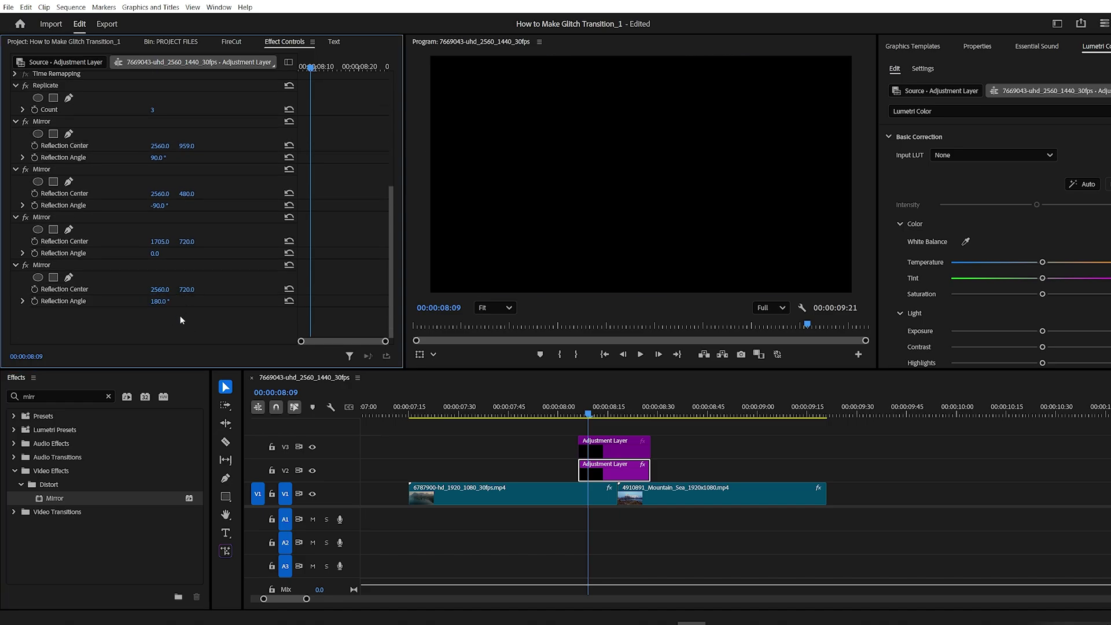
pyautogui.moveTo(160, 290); pyautogui.dragTo(58, 289)
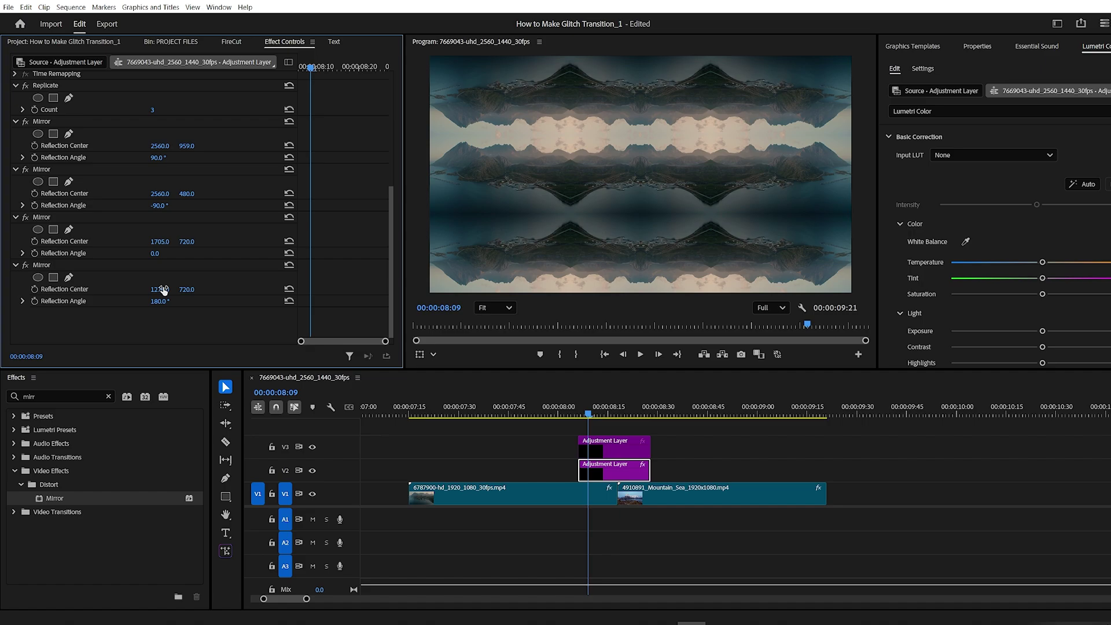
# Apply the Transform effect to the adjustment layer on V3 and set its Scale to 300
pyautogui.click(64, 396)
pyautogui.write('transfo')
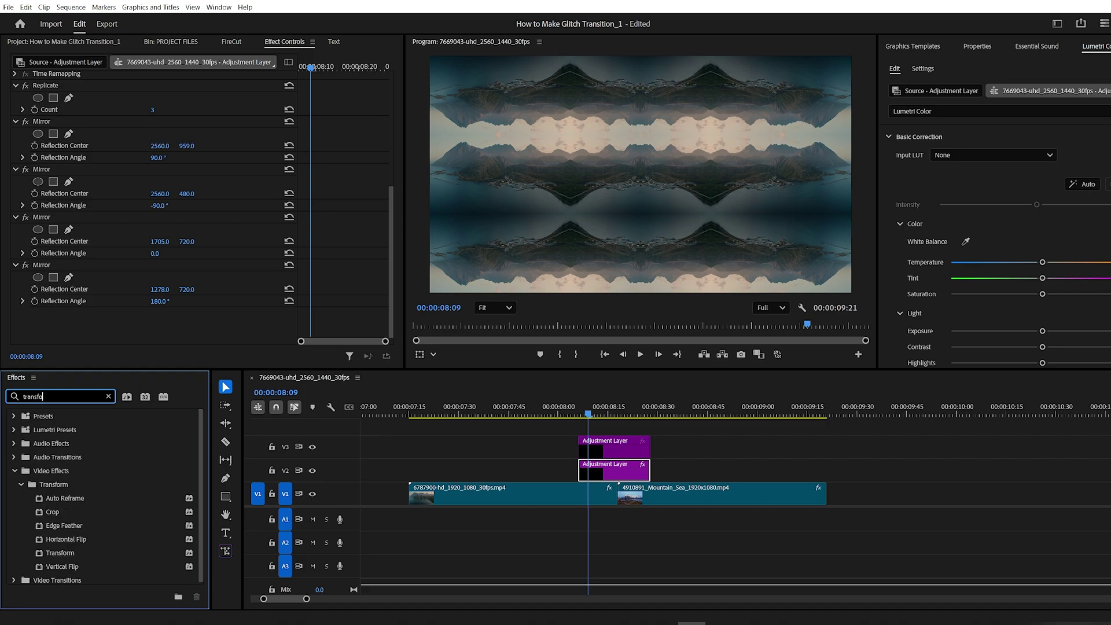
pyautogui.click(106, 556)
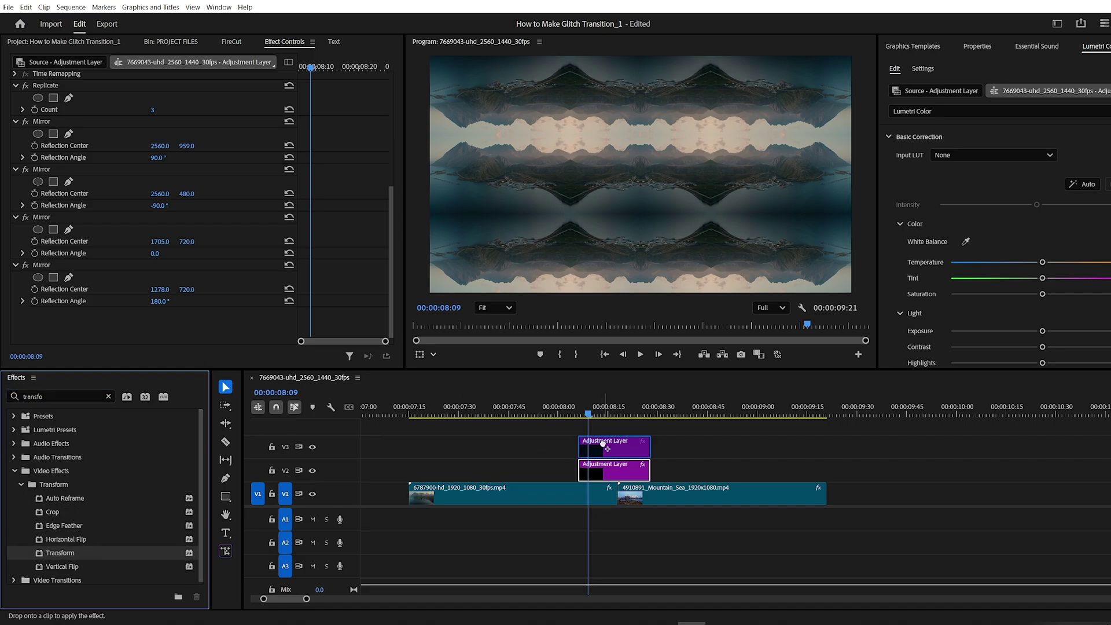
pyautogui.moveTo(605, 445); pyautogui.dragTo(603, 443)
pyautogui.click(227, 220)
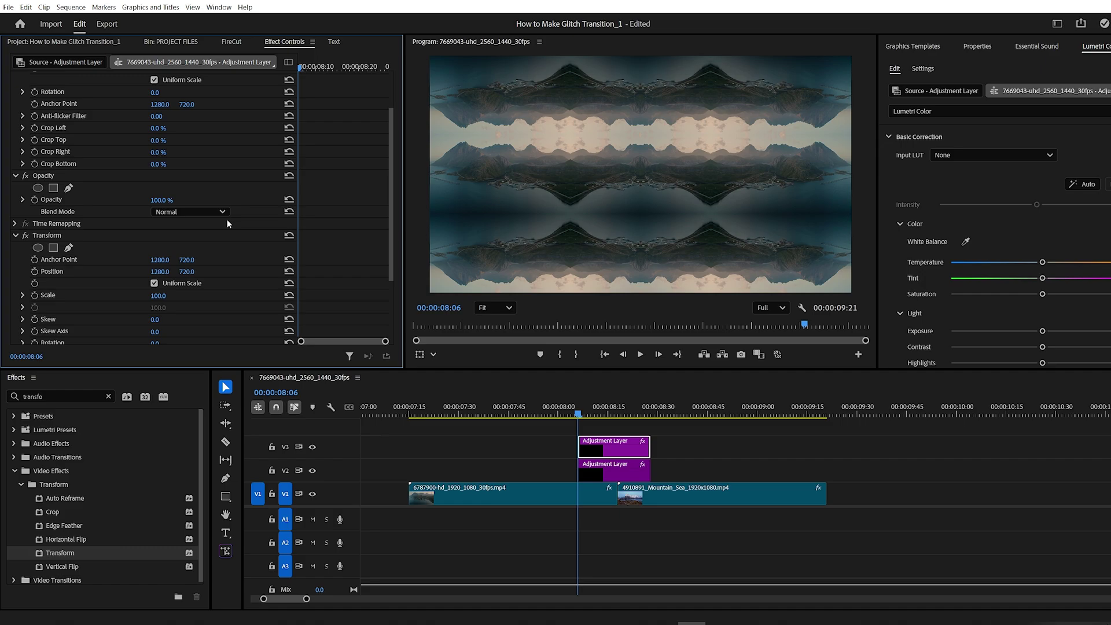
pyautogui.write('300')
pyautogui.press('Return')
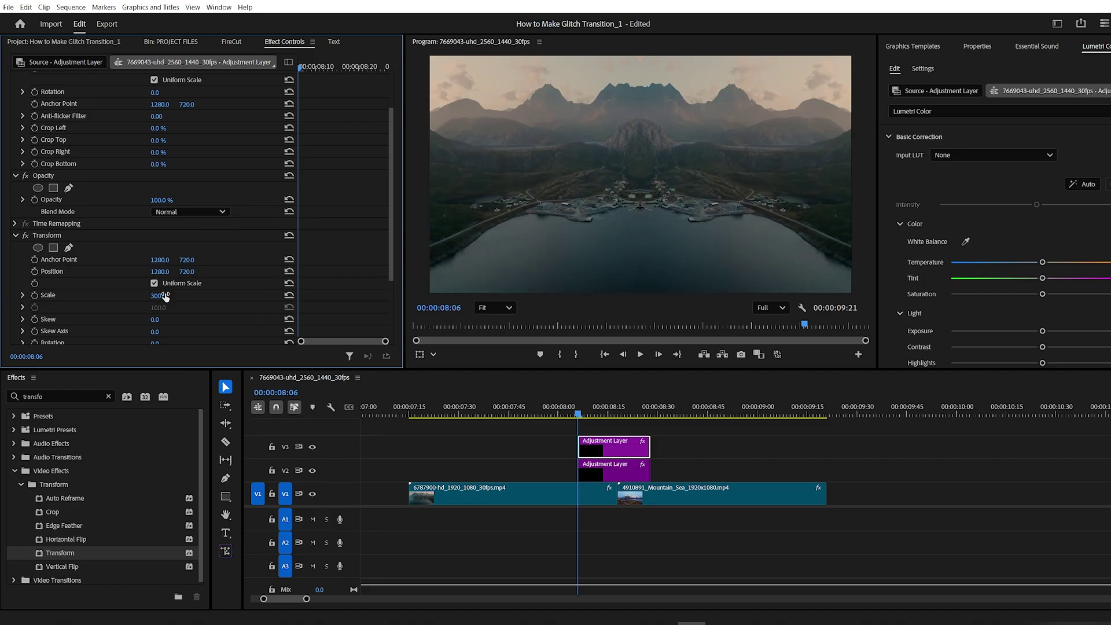
# Keyframe the Transform rotation from 0° at 00:00:08:06 to 360° at 00:00:08:25, easing the keyframes so the velocity peaks between them
pyautogui.scroll(-2, 86, 279)
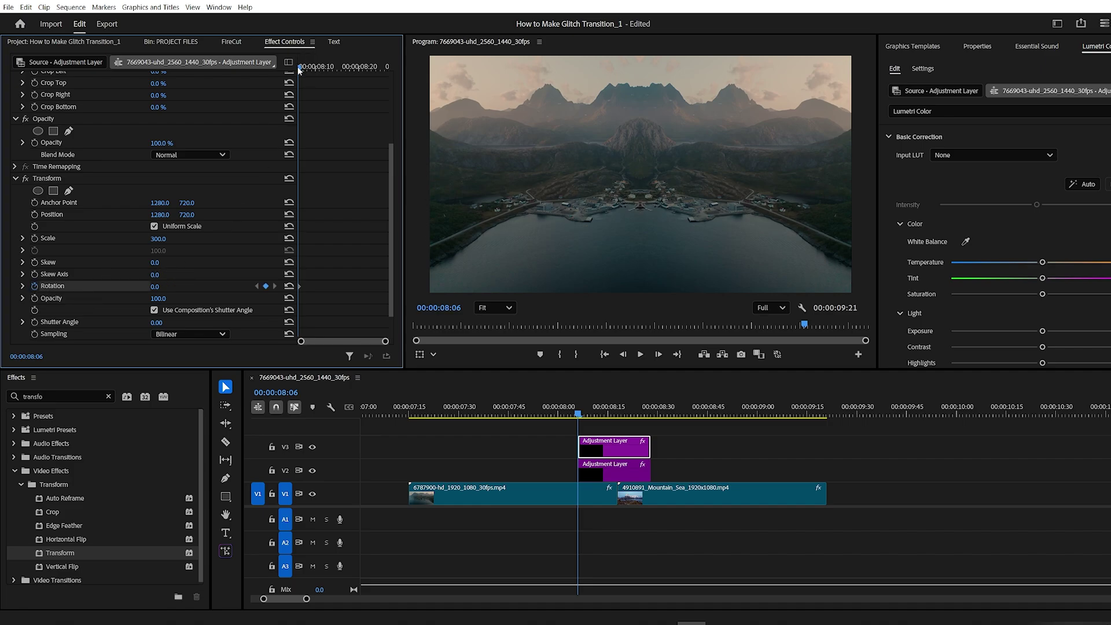
pyautogui.moveTo(298, 69); pyautogui.dragTo(379, 69)
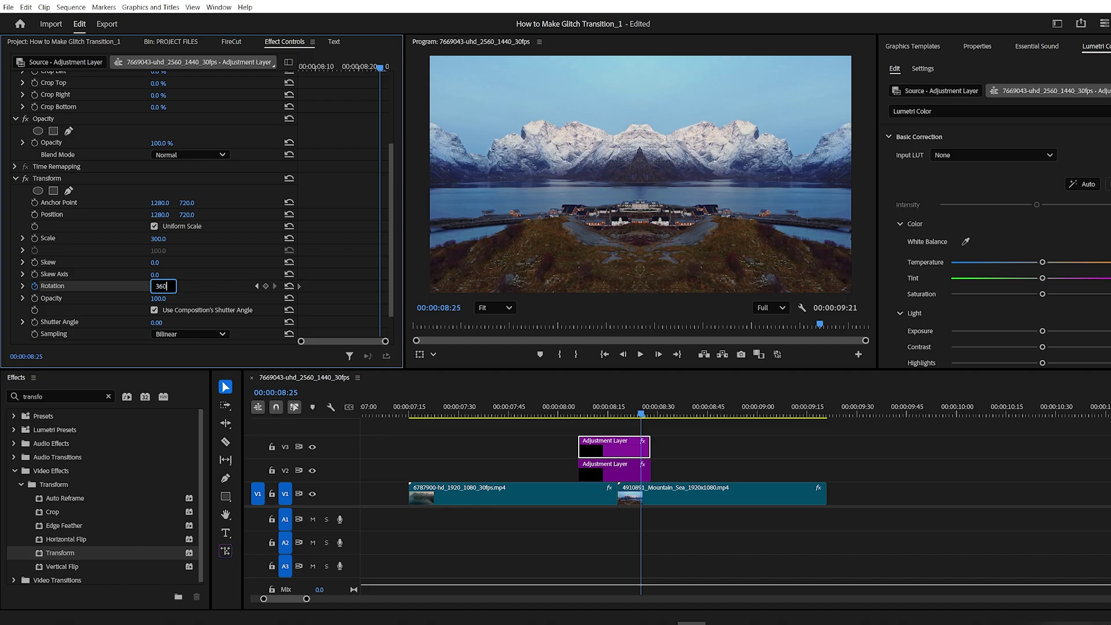
pyautogui.click(23, 288)
pyautogui.moveTo(404, 319); pyautogui.dragTo(491, 313)
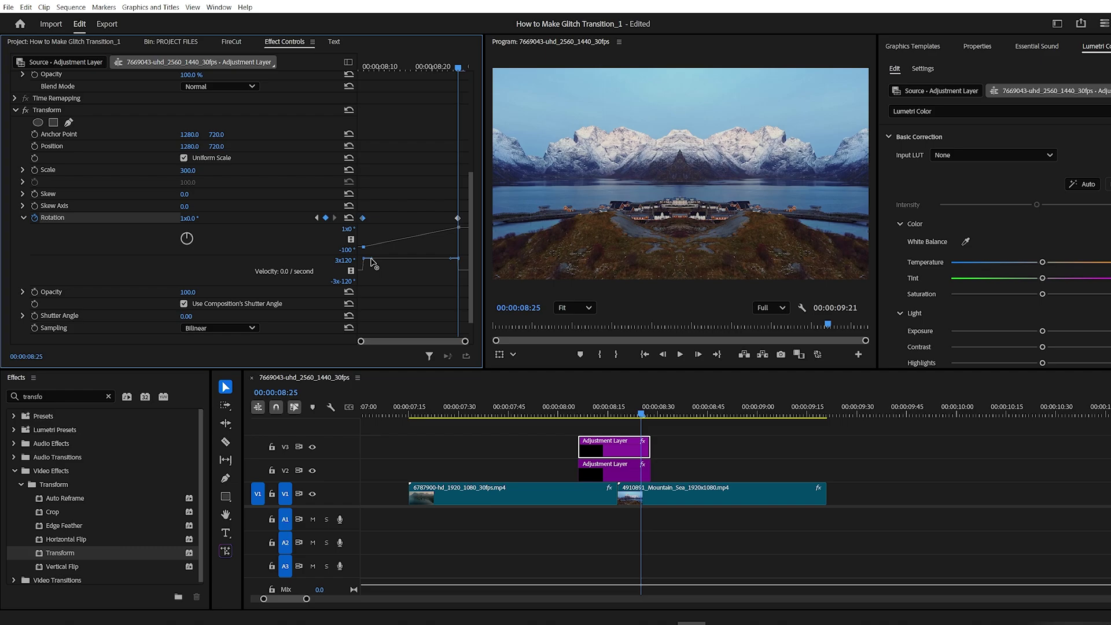
pyautogui.moveTo(393, 270); pyautogui.dragTo(418, 273)
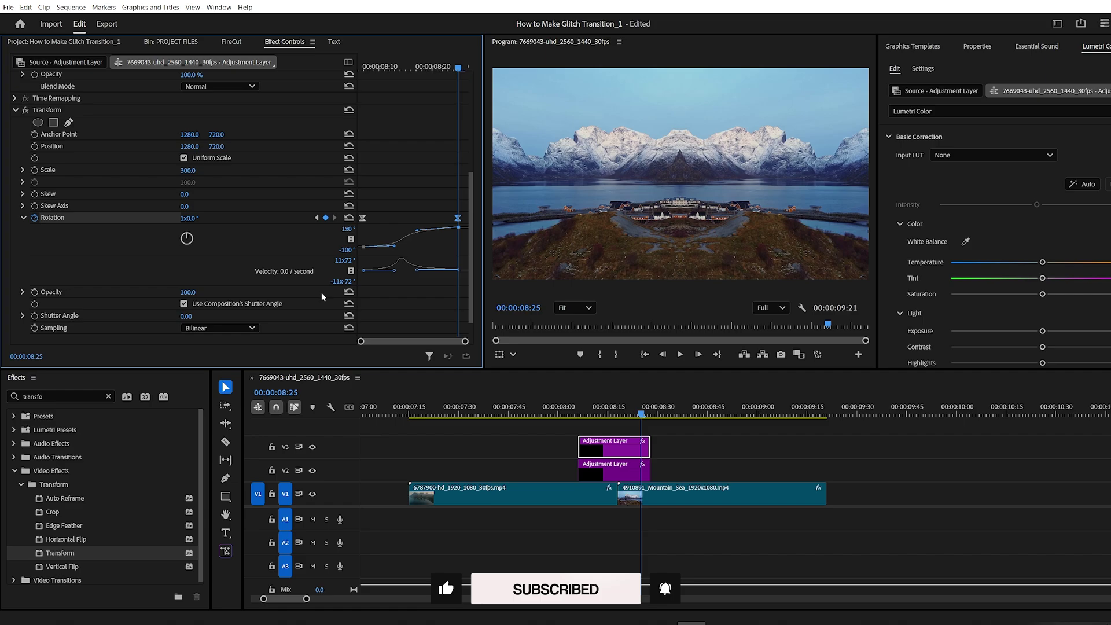
# Turn off the composition's shutter angle for the Transform effect and set its Shutter Angle to 180
pyautogui.scroll(-1, 323, 296)
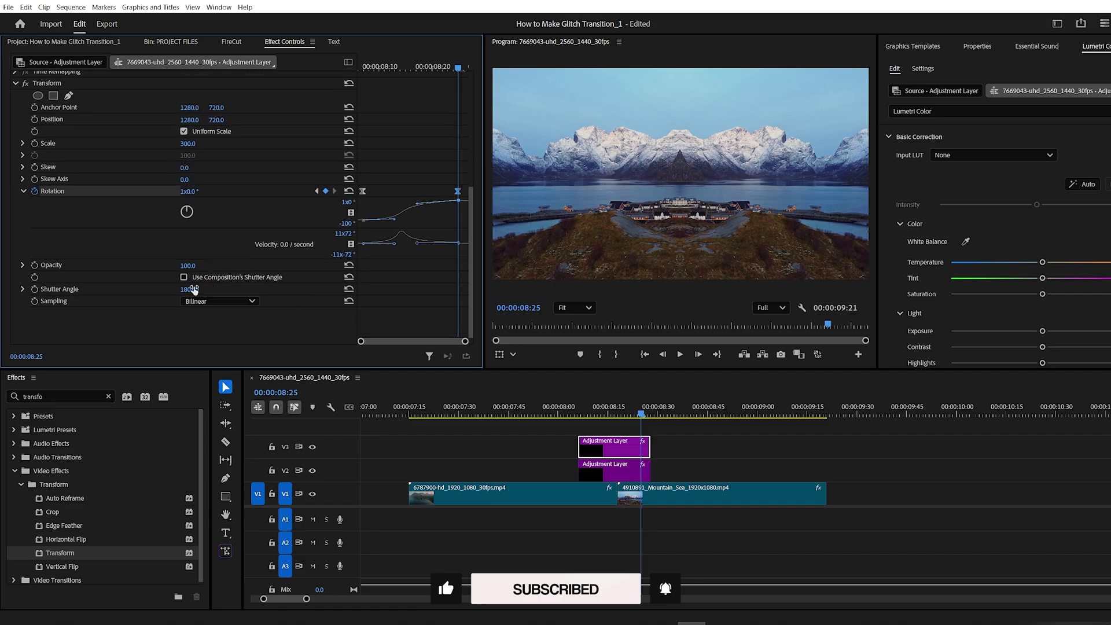
pyautogui.moveTo(585, 411); pyautogui.dragTo(642, 427)
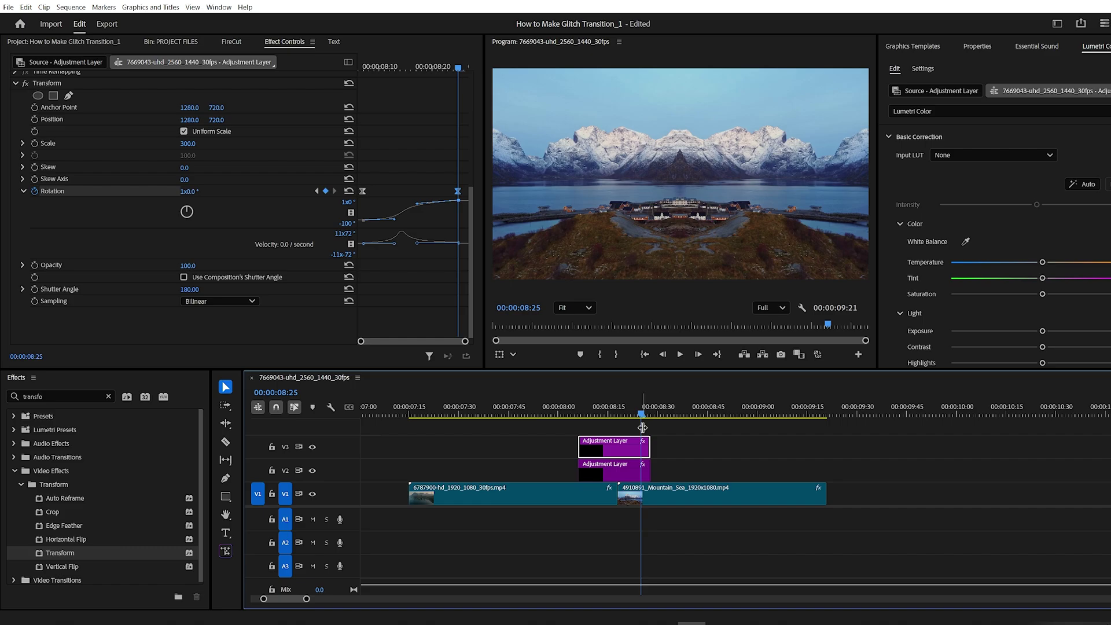
# Apply VR Chromatic Aberrations to the adjustment layer on V3
pyautogui.click(108, 397)
pyautogui.write('vr ch')
pyautogui.moveTo(93, 498); pyautogui.dragTo(609, 453)
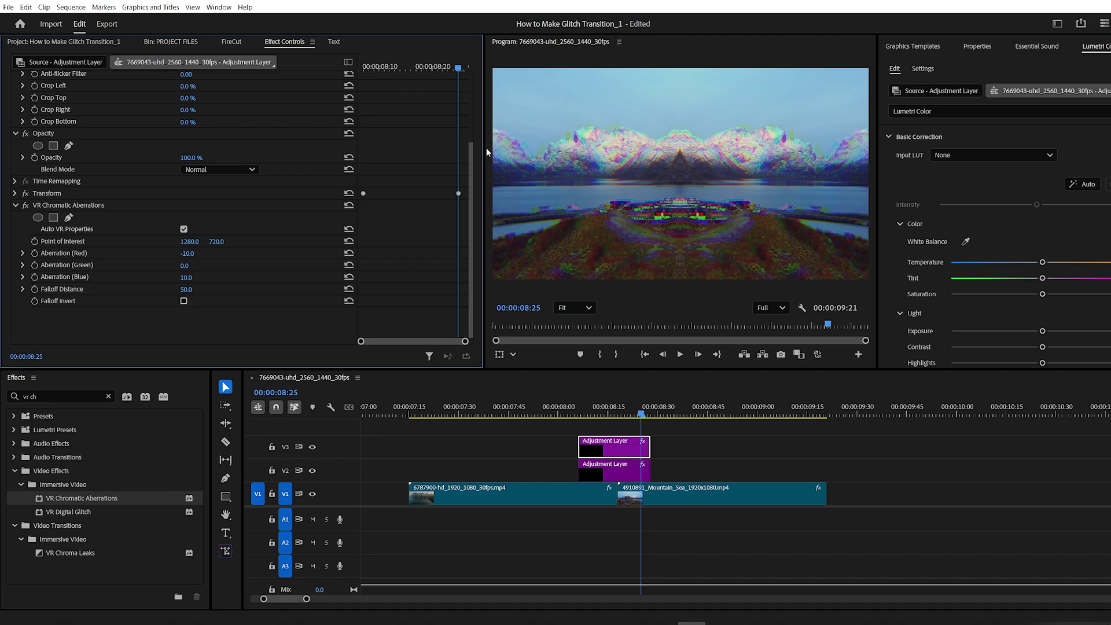
# Keyframe the V3 layer's red aberration 0, -10, 0 and blue aberration 0, 10, 0 at its start, middle and end, and preview the transition
pyautogui.moveTo(457, 69); pyautogui.dragTo(366, 112)
pyautogui.click(34, 254)
pyautogui.click(35, 276)
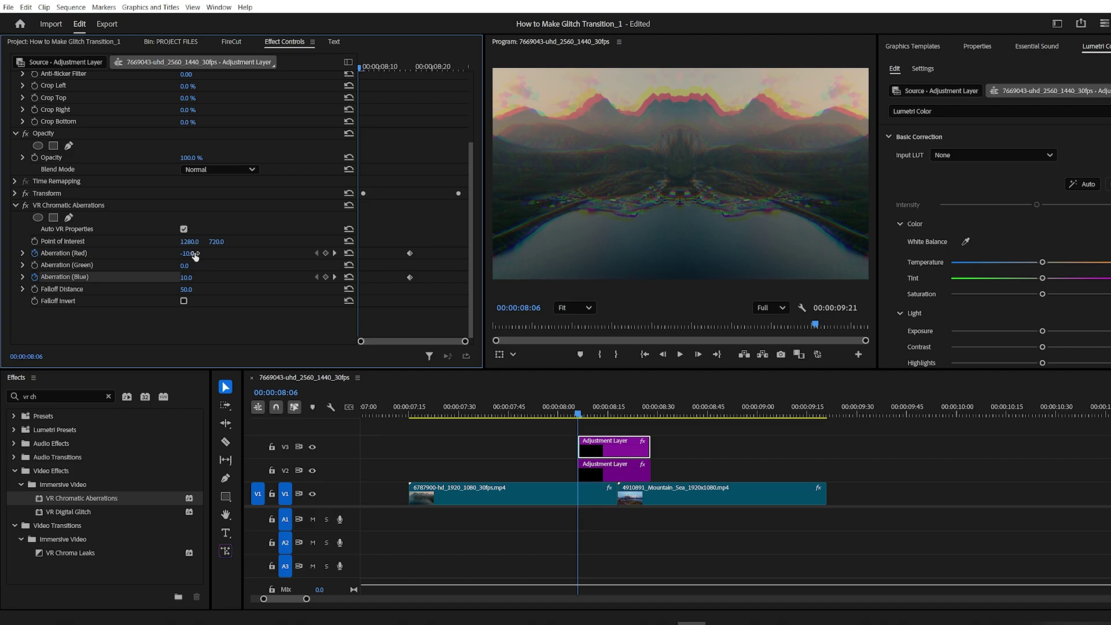
pyautogui.moveTo(360, 67); pyautogui.dragTo(468, 99)
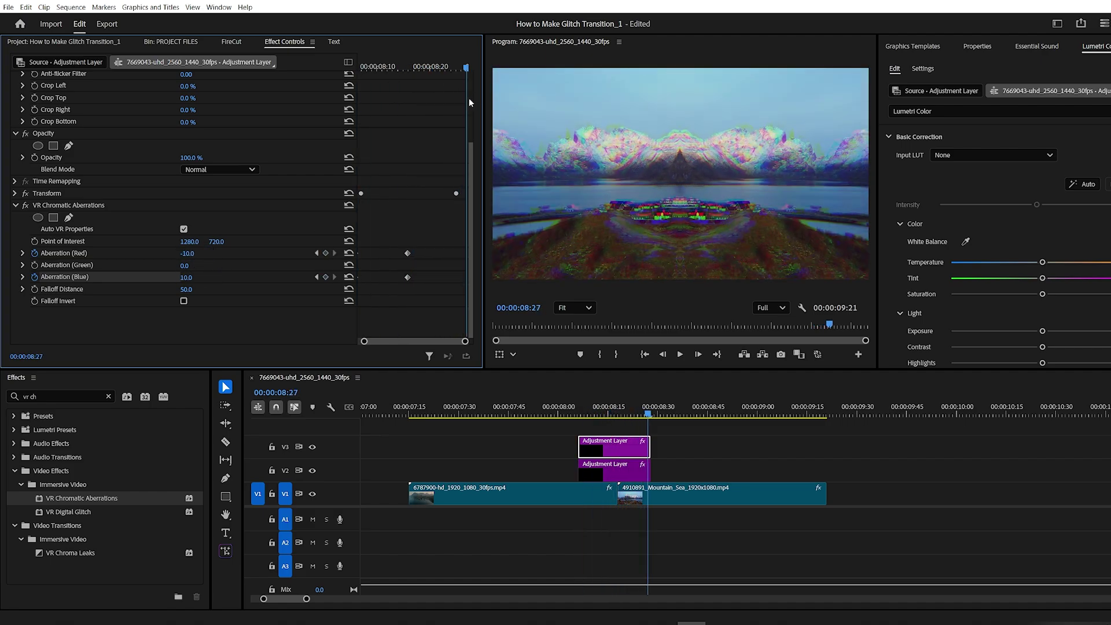
pyautogui.click(189, 277)
pyautogui.write('0')
pyautogui.click(679, 355)
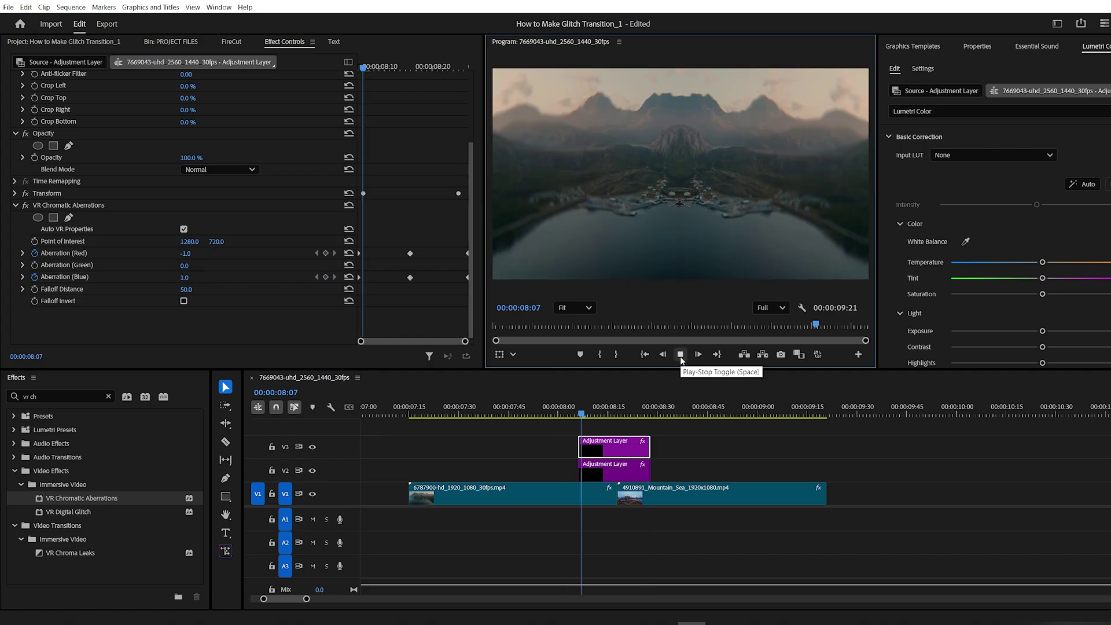
pyautogui.click(679, 354)
pyautogui.click(575, 412)
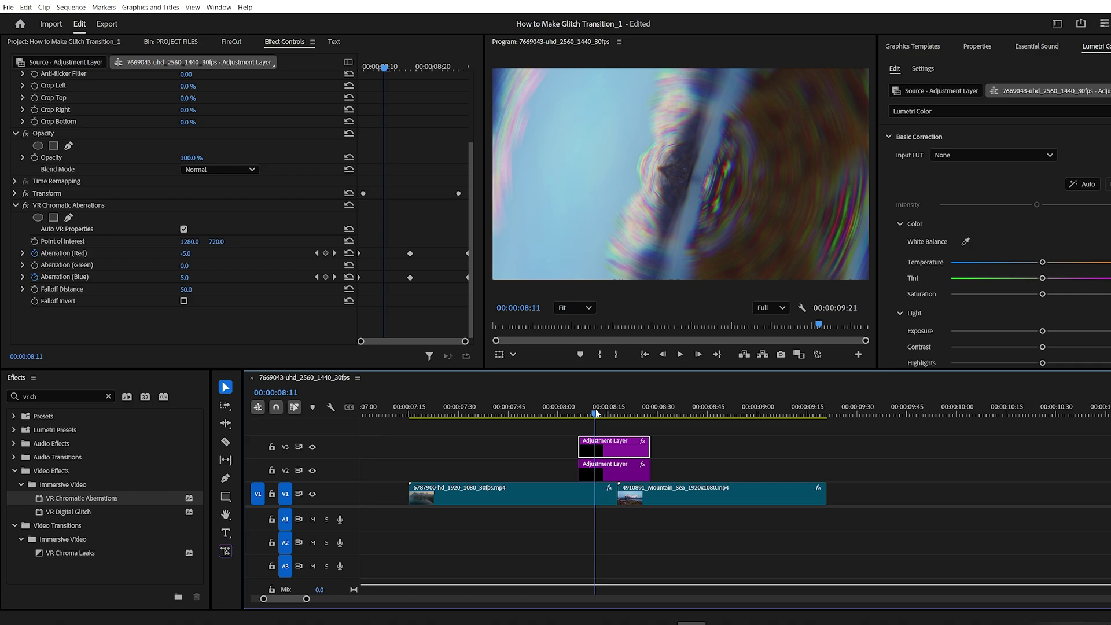